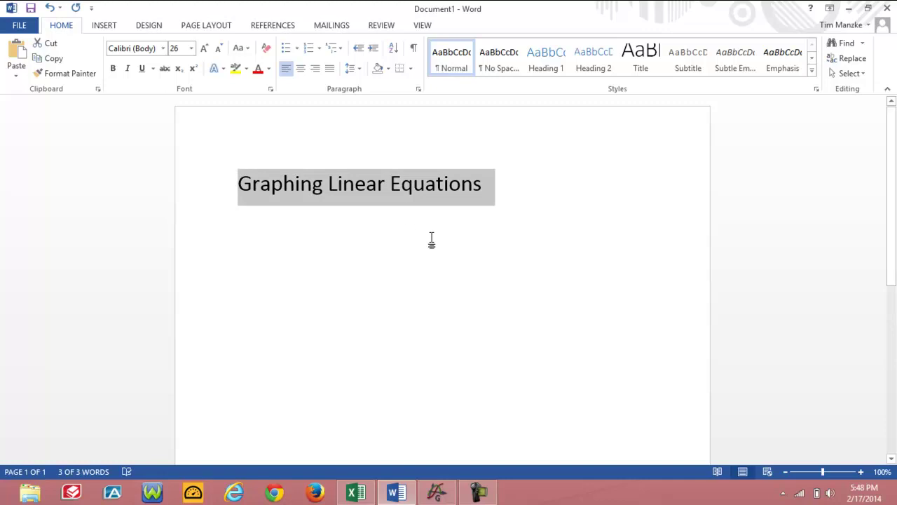
- Change the font of the heading "Graphing Linear Equations" to Times New Roman
click(165, 49)
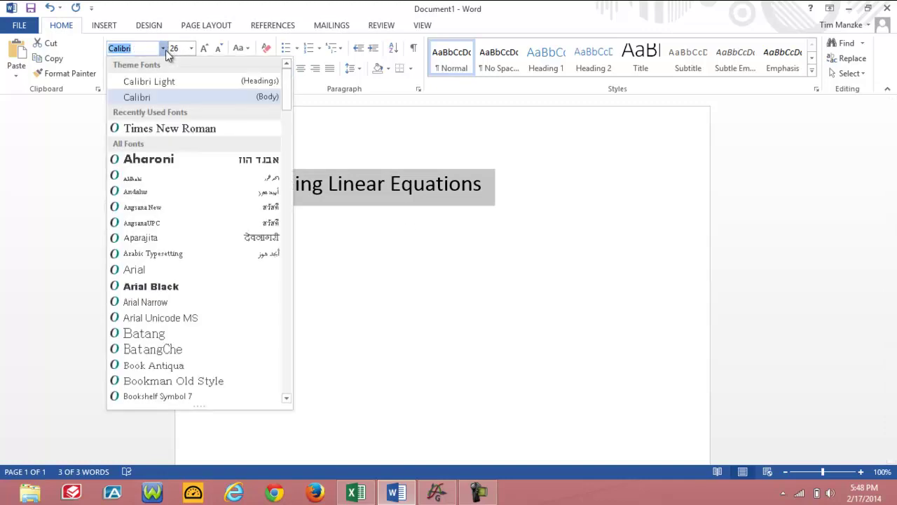
click(151, 129)
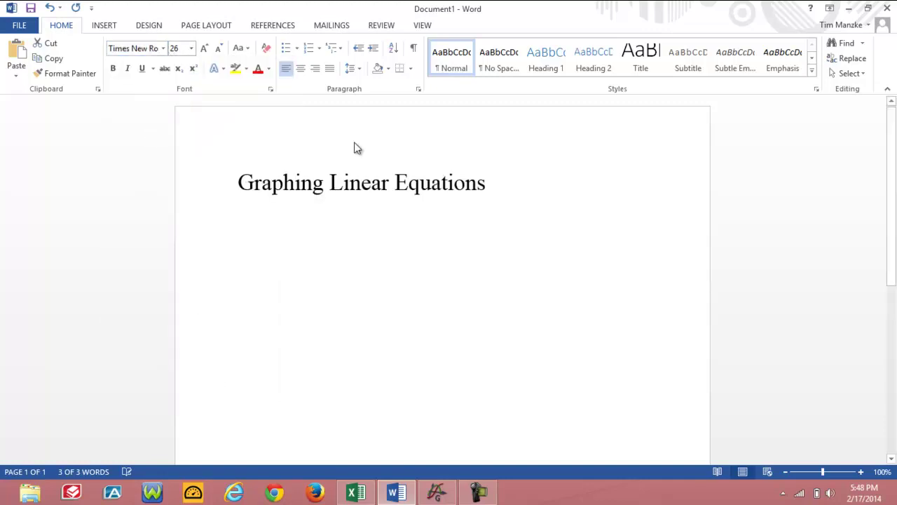
- Add the line "Example: y = -3x + 6" below the heading and start a new line after it
click(524, 198)
key(Return)
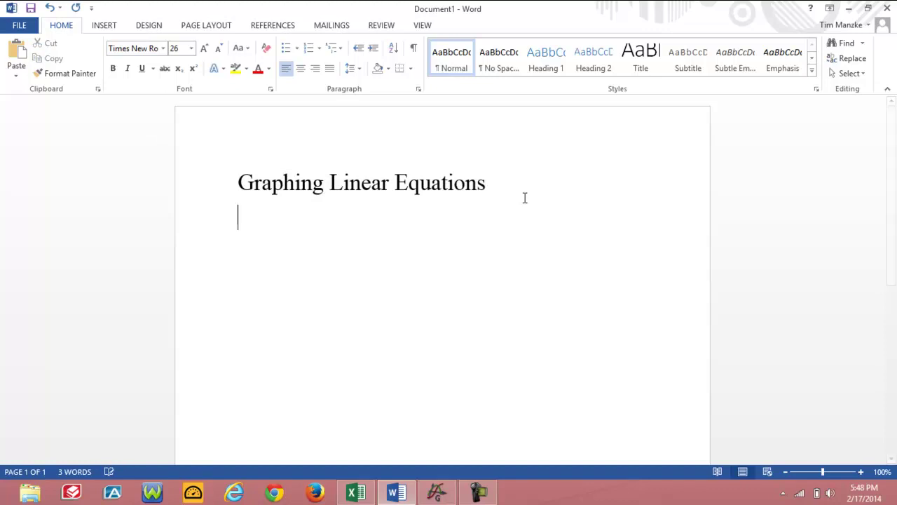
text(Exam)
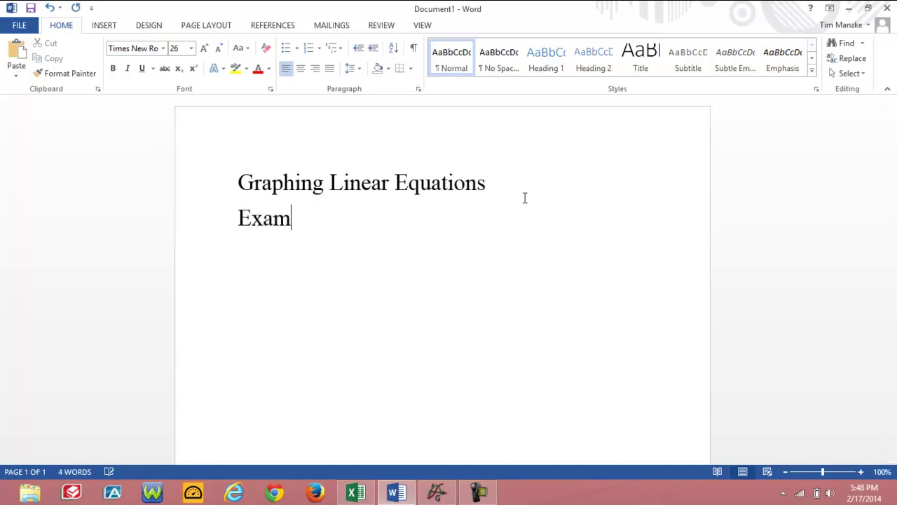
text(ple:)
key(Return)
key(BackSpace)
text(y )
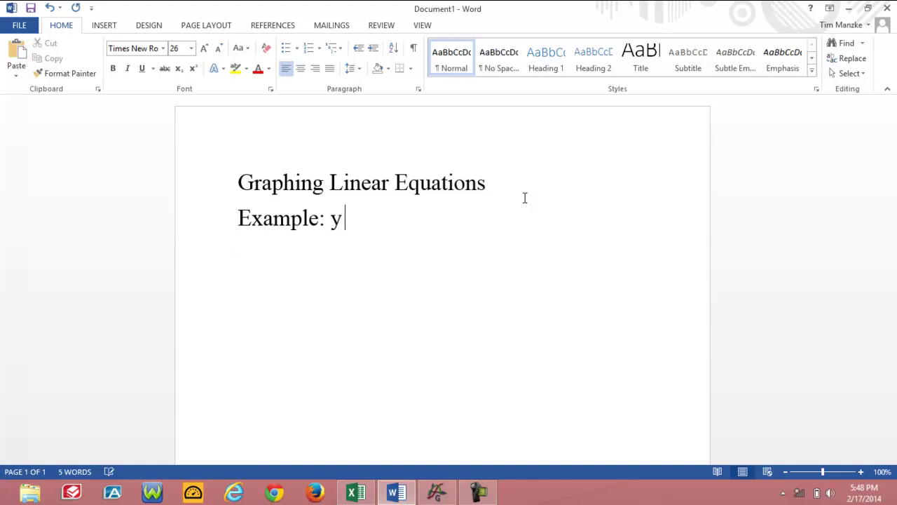
text(= -3x + 6)
key(Return)
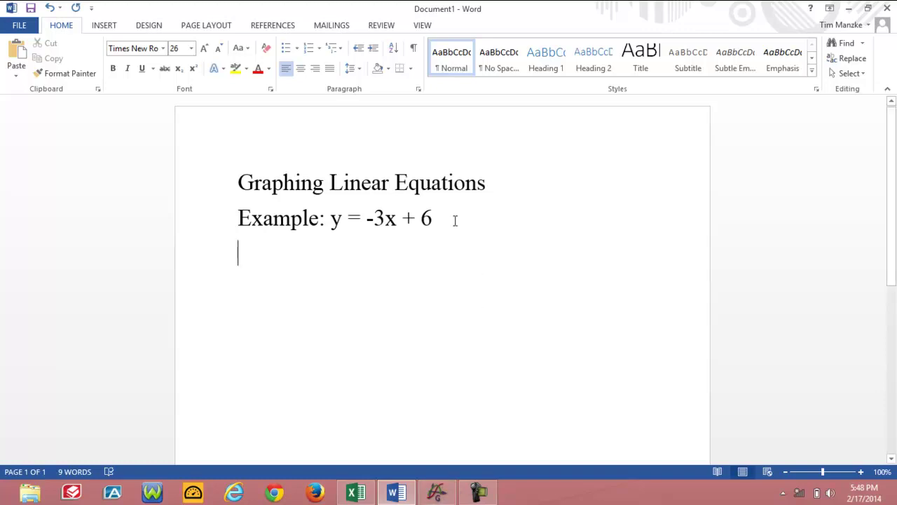
- Highlight the equation y = -3x + 6 in the example line and switch to the Graph program
drag(452, 220, 334, 226)
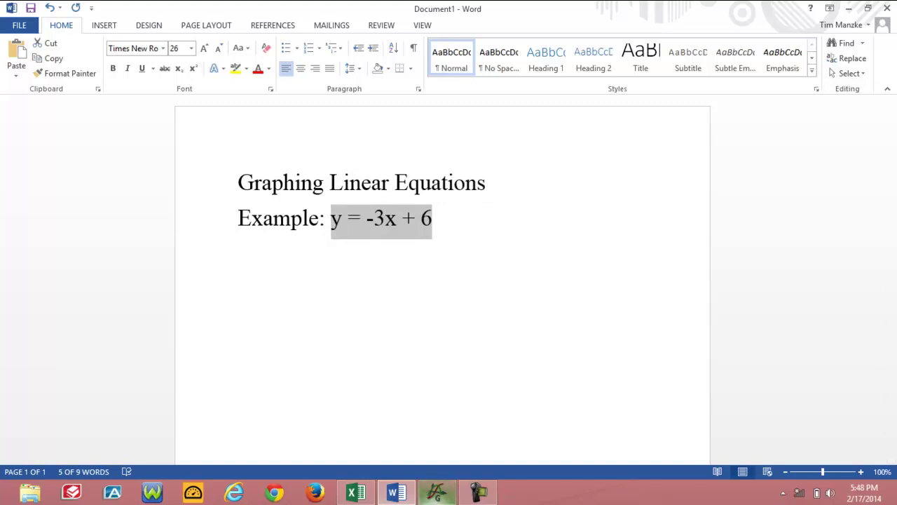
click(436, 492)
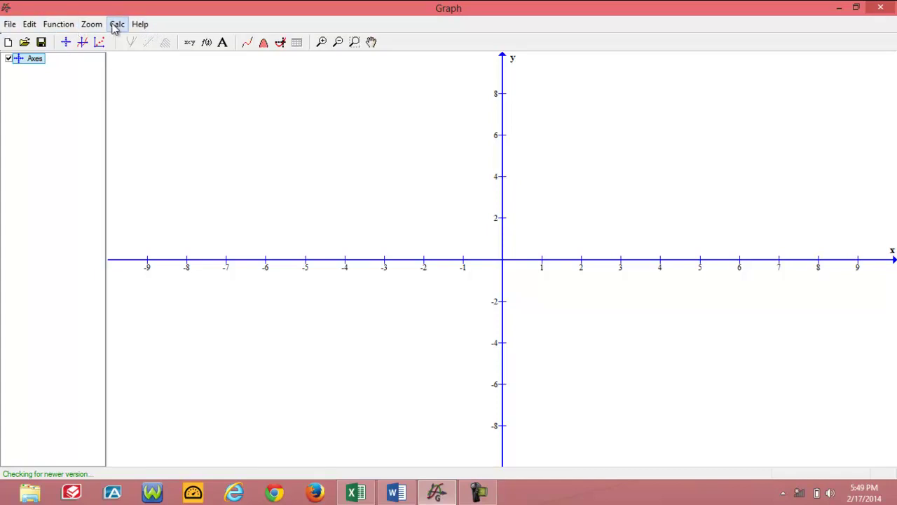
- View the version and licence information about the Graph program and close it
click(140, 25)
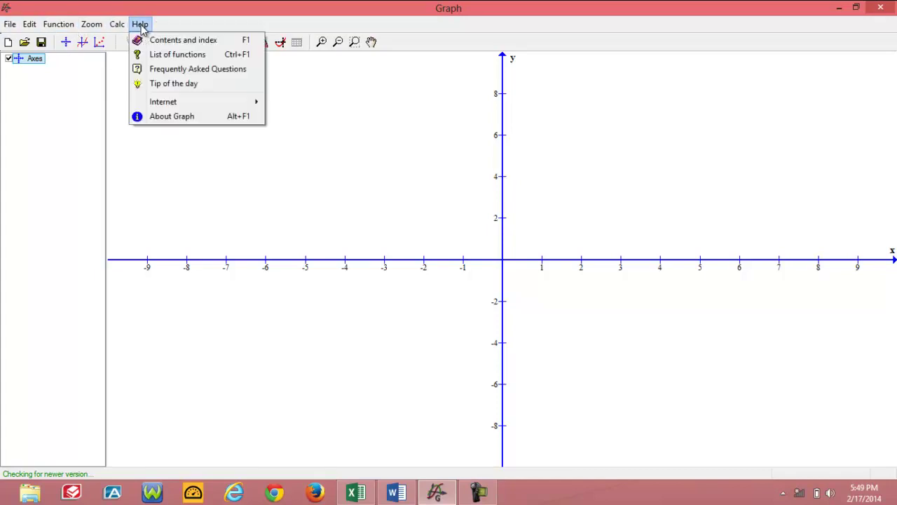
click(185, 119)
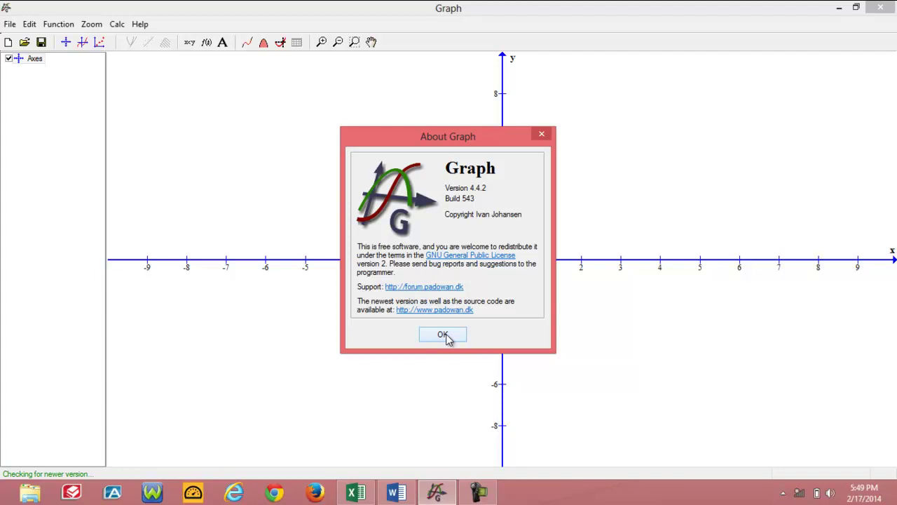
click(445, 334)
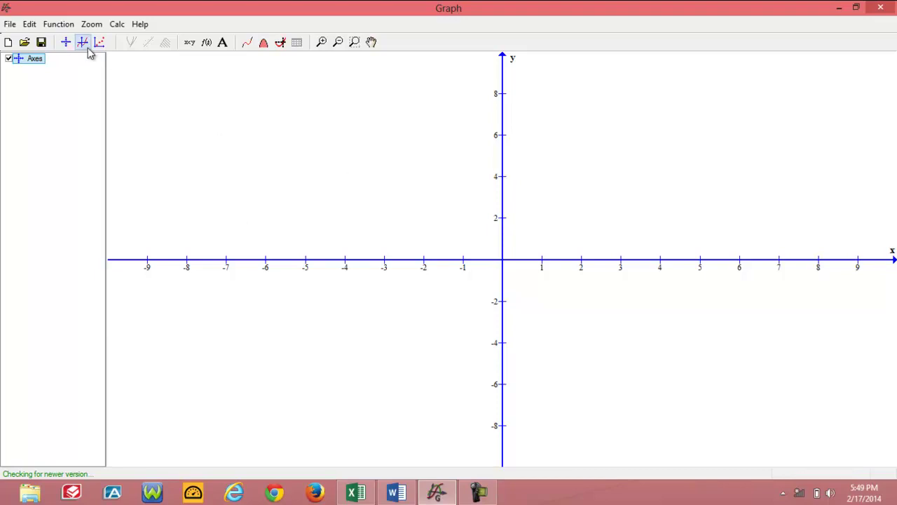
- Start a new relation with the equation y = -3x + 6, without constraints or legend description
click(59, 25)
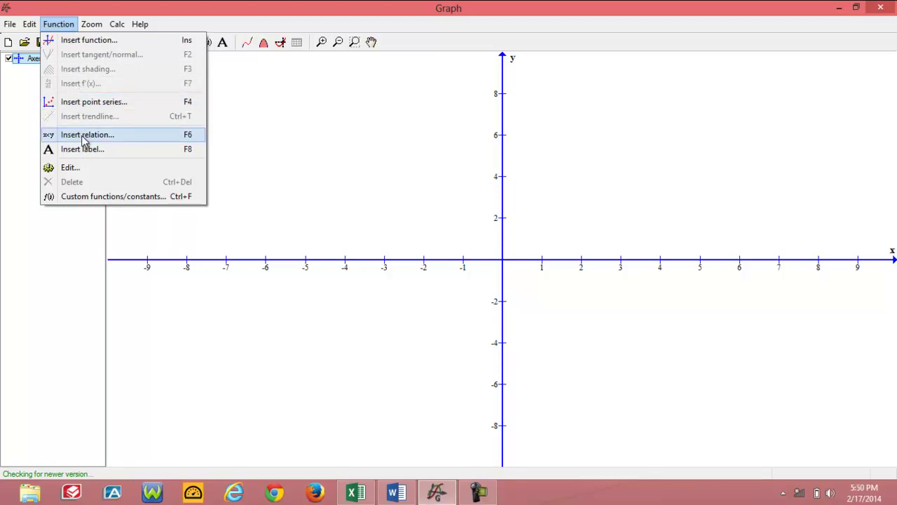
click(154, 140)
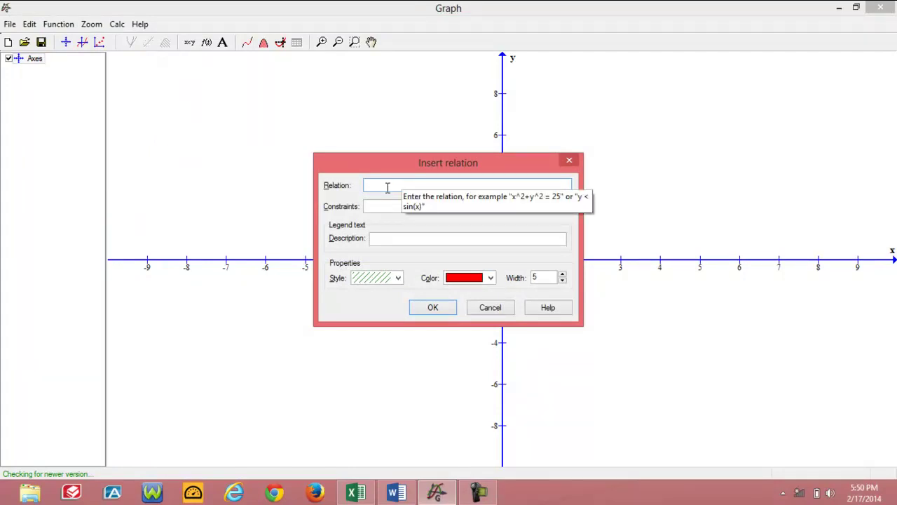
text(y = -3x + 6)
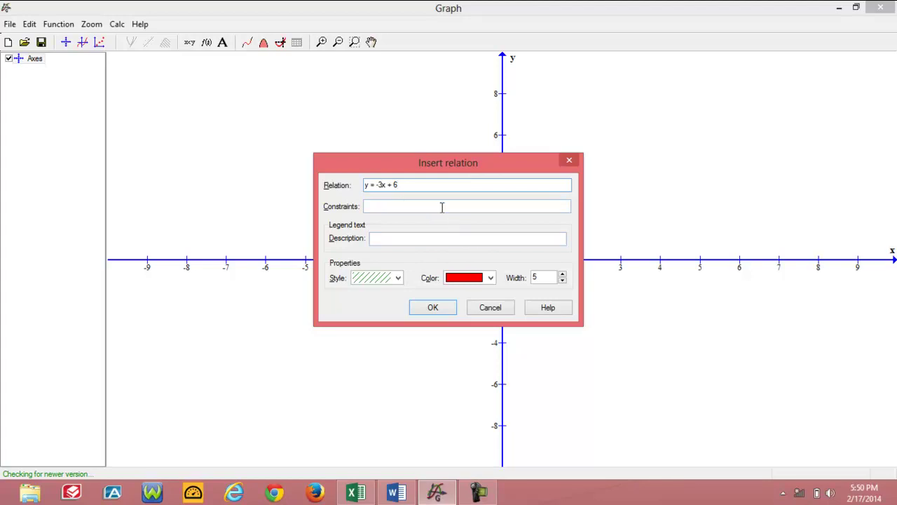
click(382, 243)
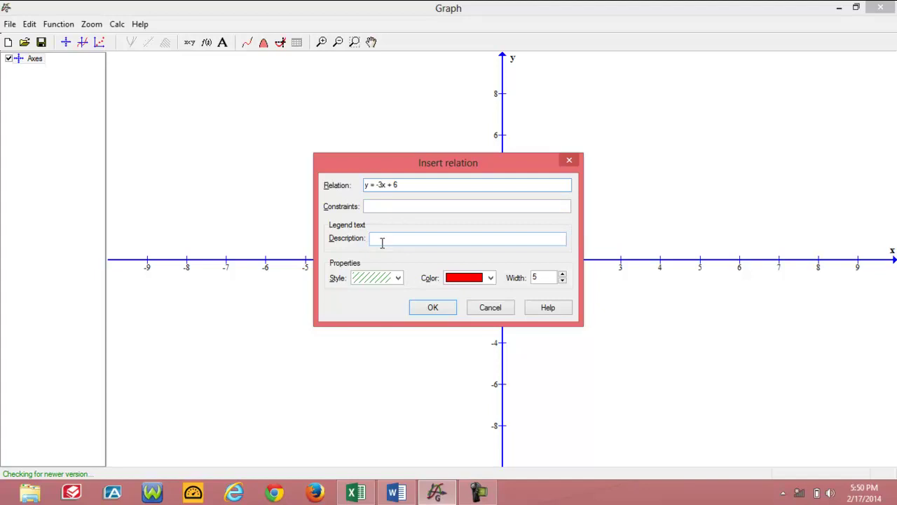
- Set the new relation's color to blue and its width to 20, and plot it
click(490, 278)
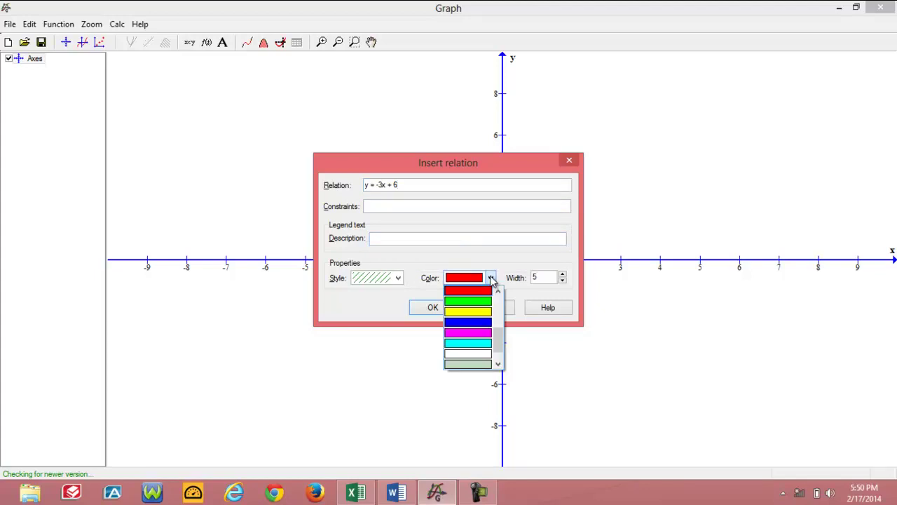
scroll(500, 335, up, 2)
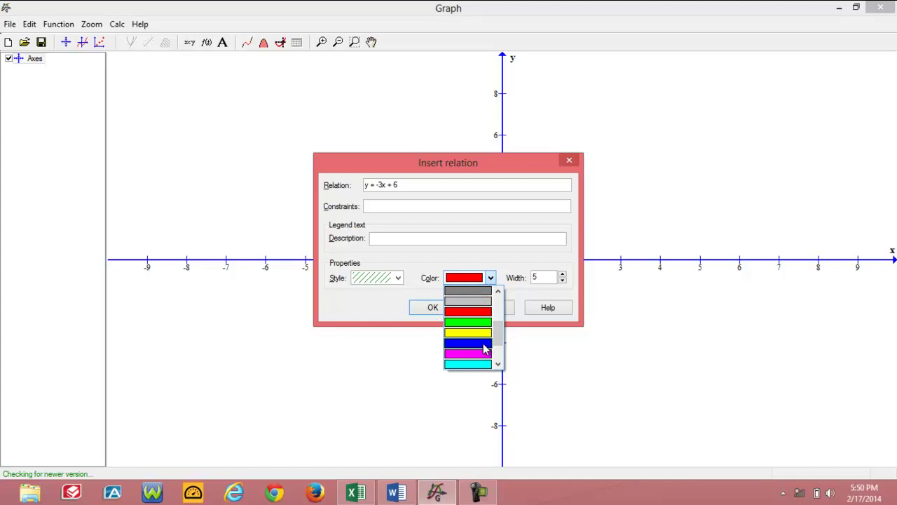
click(469, 343)
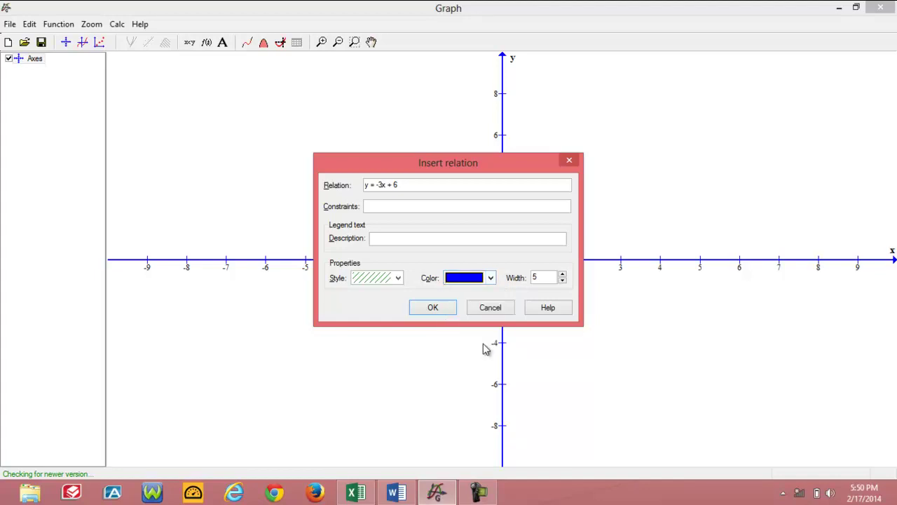
click(563, 275)
click(563, 281)
click(562, 275)
click(563, 275)
click(444, 312)
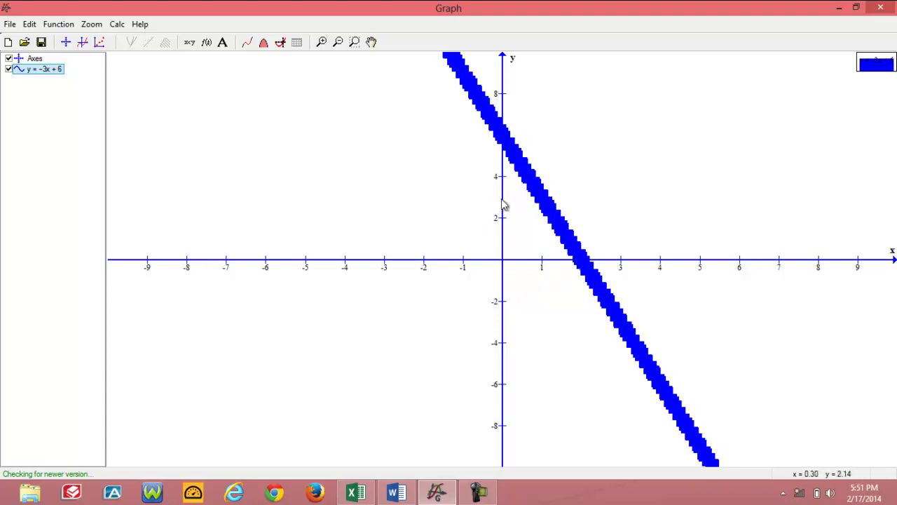
- Edit the plotted relation y = -3x + 6 and set its line width to 10
double_click(47, 71)
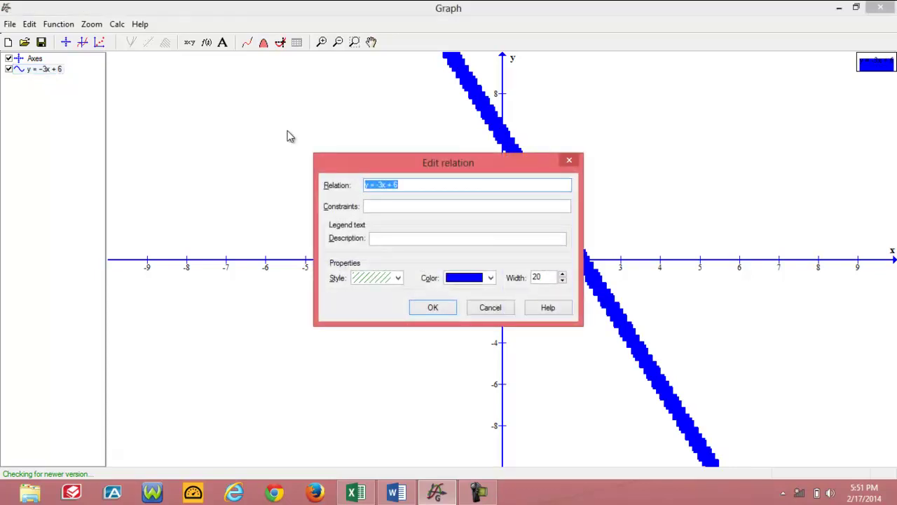
click(562, 280)
click(562, 281)
click(431, 311)
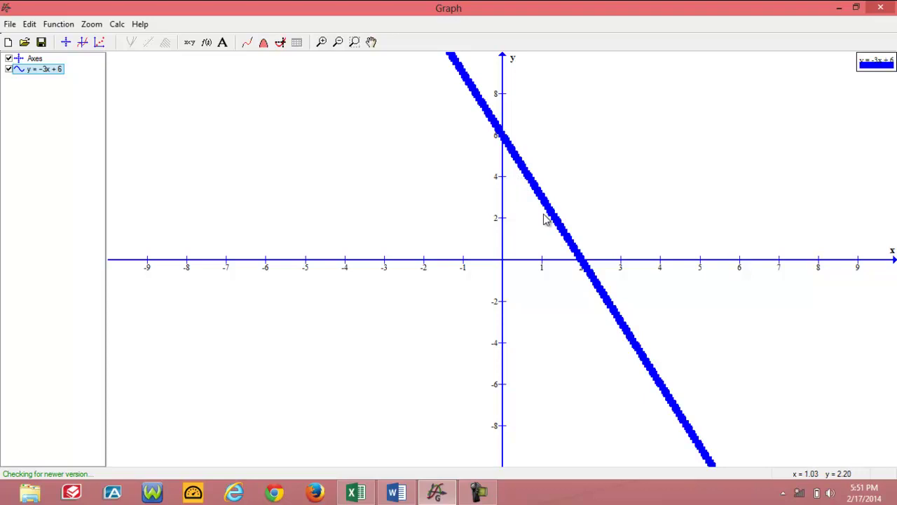
- Reduce the line width of the relation y = -3x + 6 further to make it a thin line
double_click(44, 71)
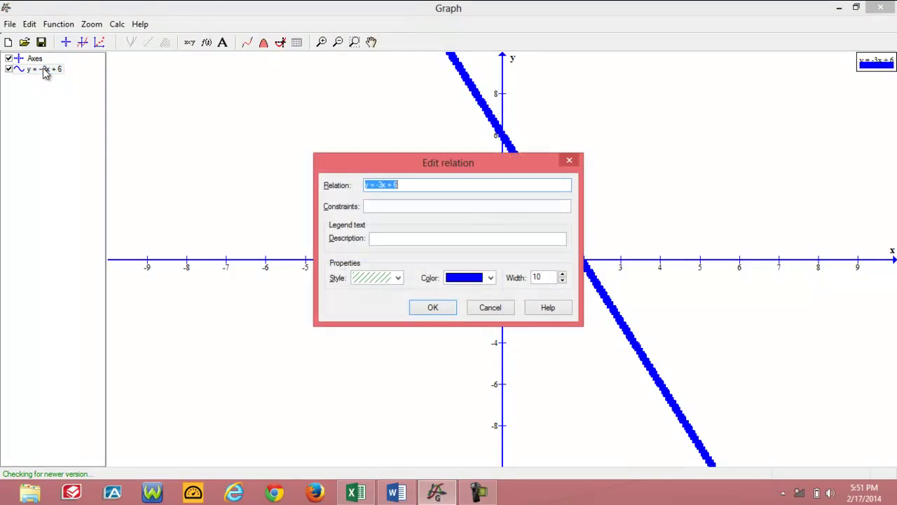
click(563, 281)
click(562, 280)
click(441, 309)
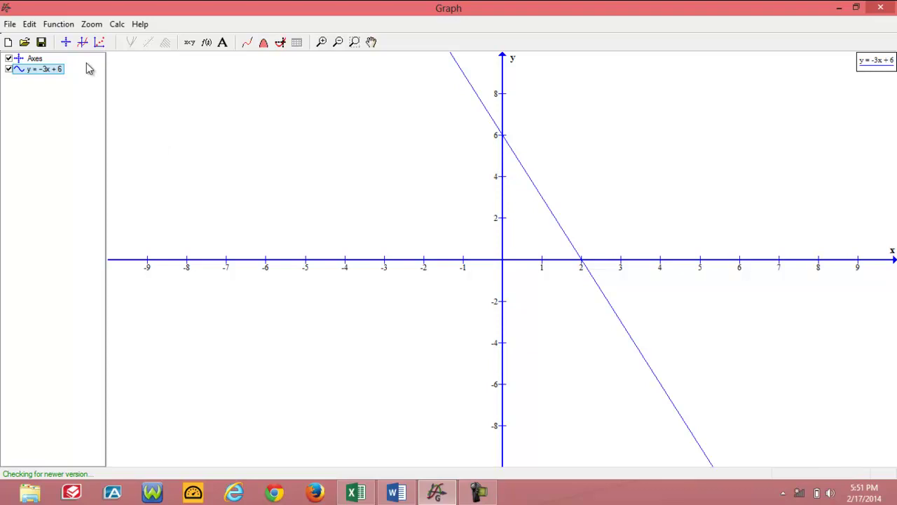
click(478, 495)
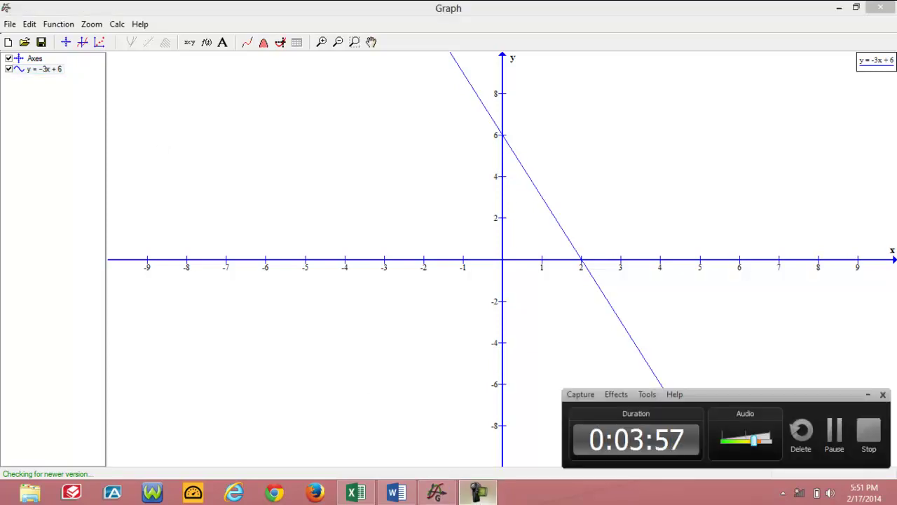
click(478, 495)
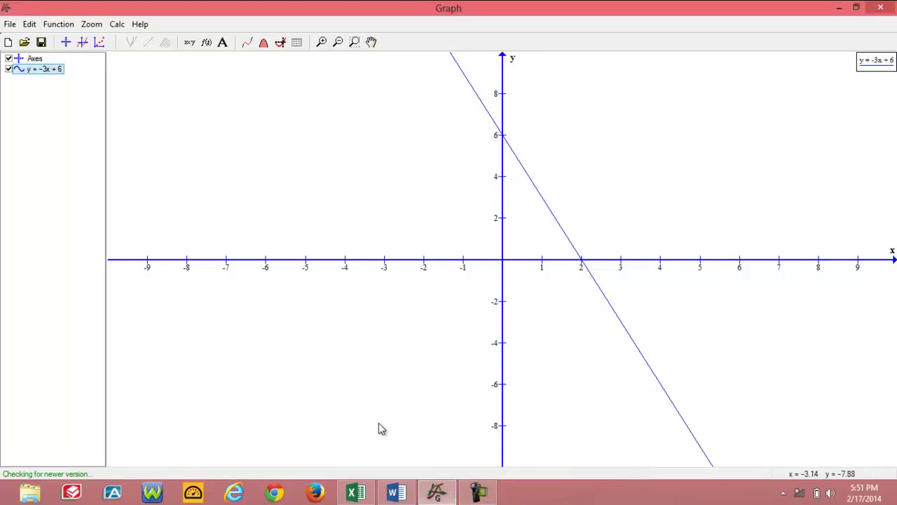
- Switch to the Word document and write "Find the x-intercept," on the line below the example equation
click(401, 493)
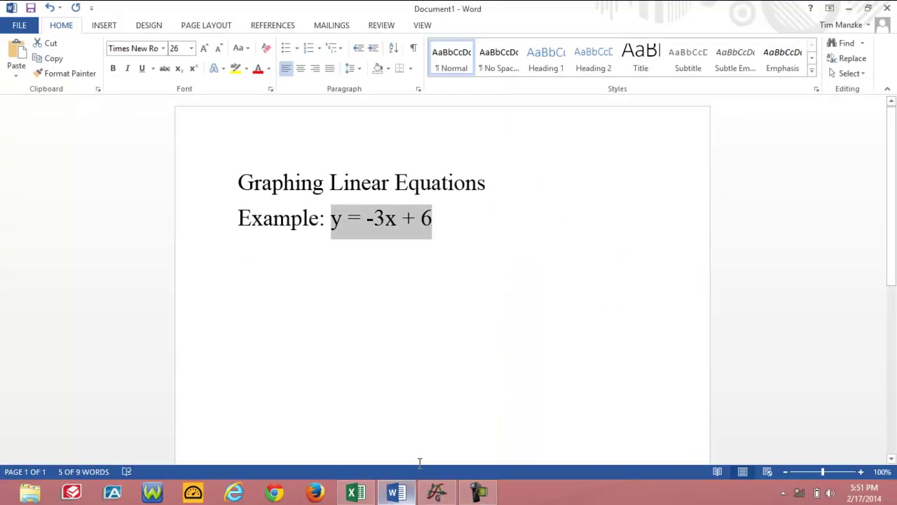
click(471, 210)
key(Return)
text(Find)
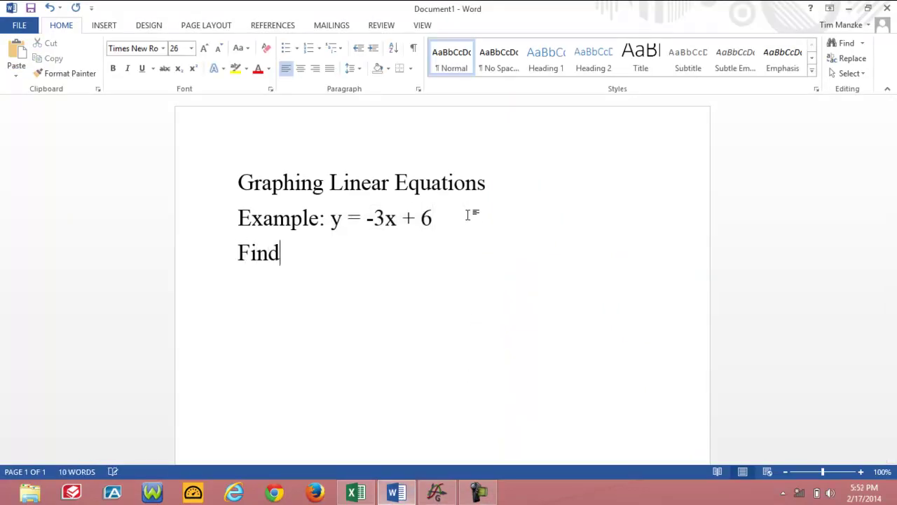
text( the x-)
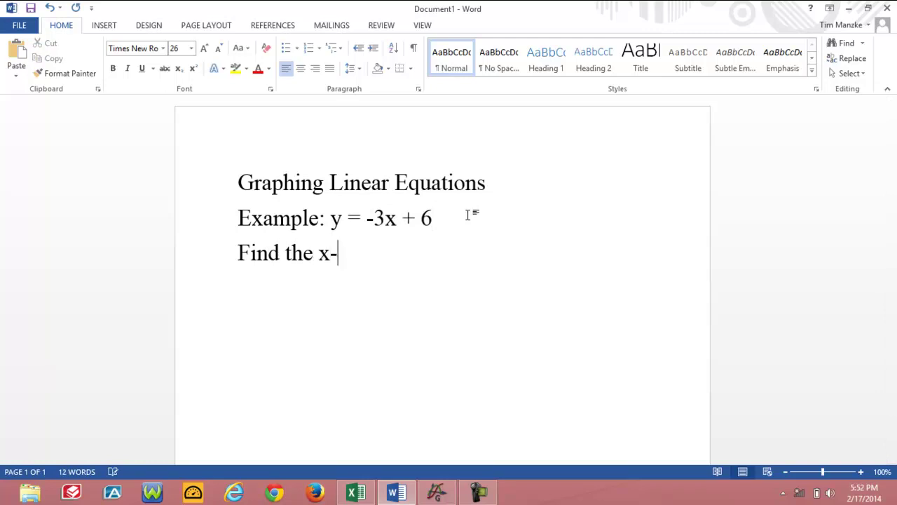
text(intercept)
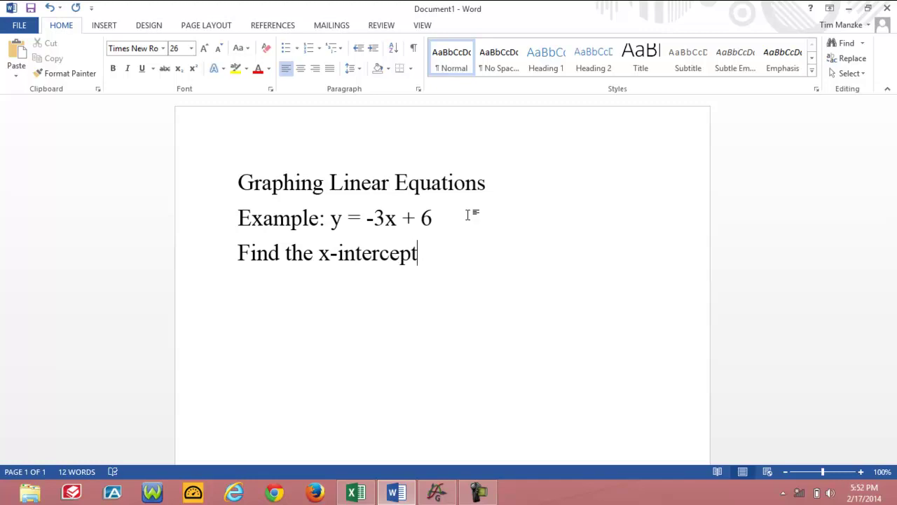
text(,)
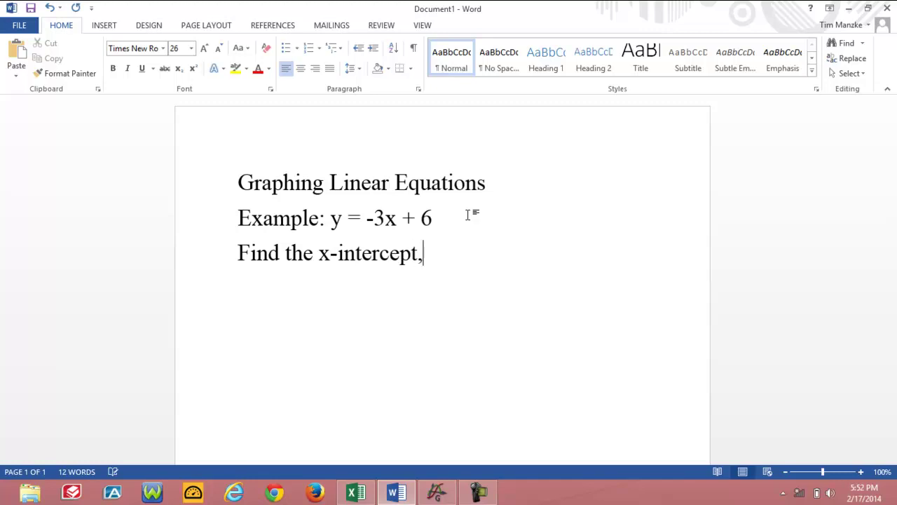
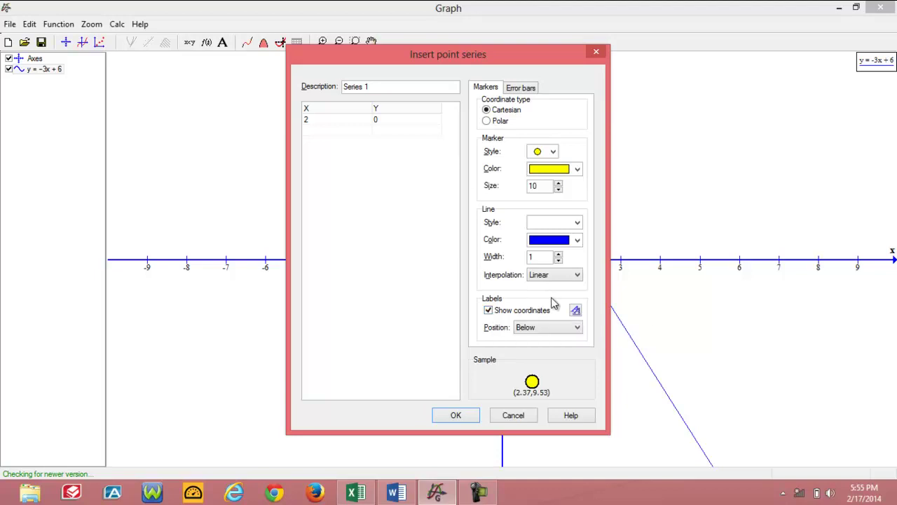
- Insert the point series for (2, 0) with a yellow round marker of size 10 and its coordinates shown below
click(472, 415)
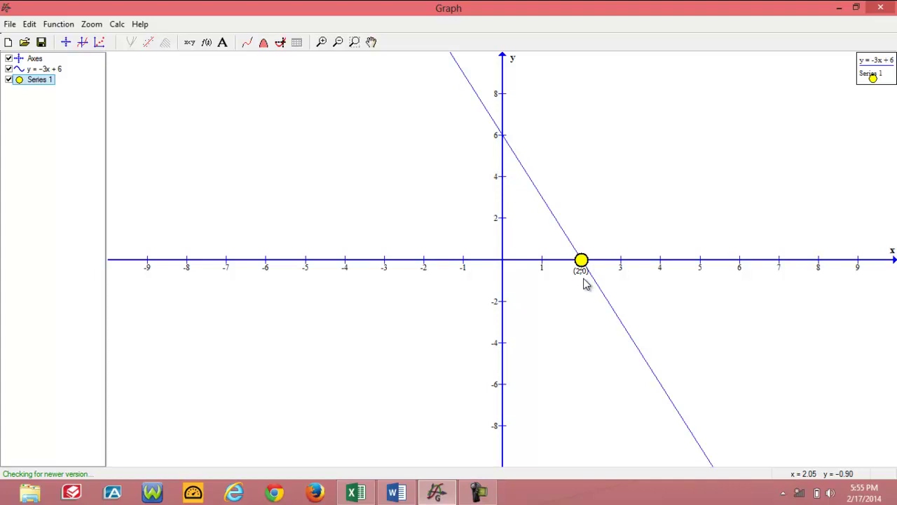
- Add the text label "x-intercept (2,0)" to the graph and place it just above and right of the yellow point
click(223, 43)
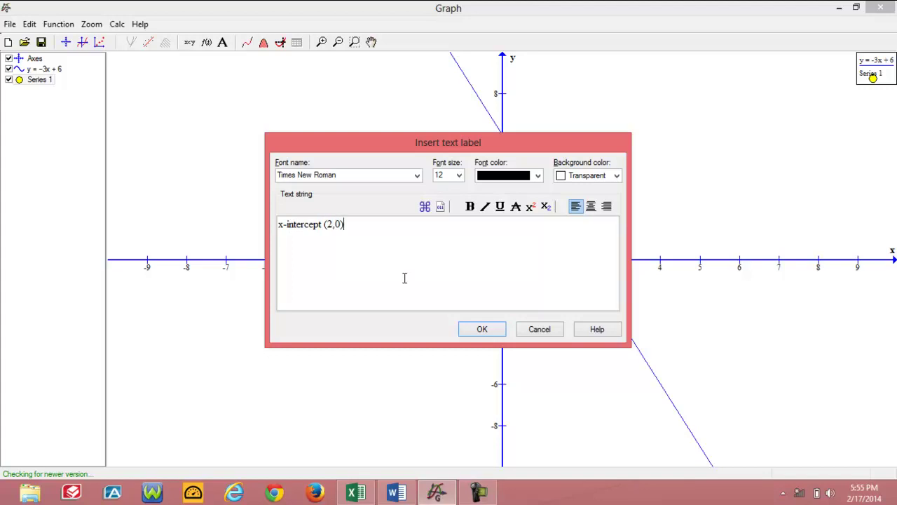
click(493, 328)
drag(531, 268, 617, 245)
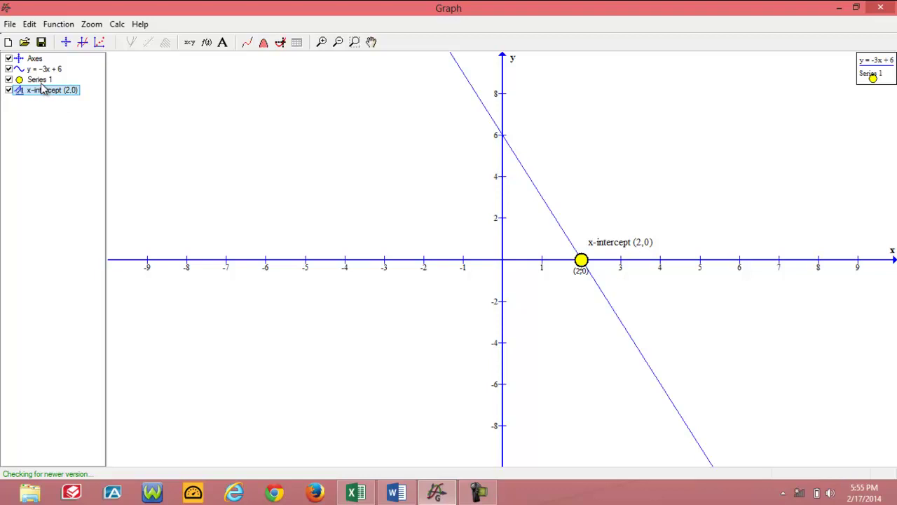
- Turn off the coordinate display for the yellow point series at (2, 0)
double_click(38, 81)
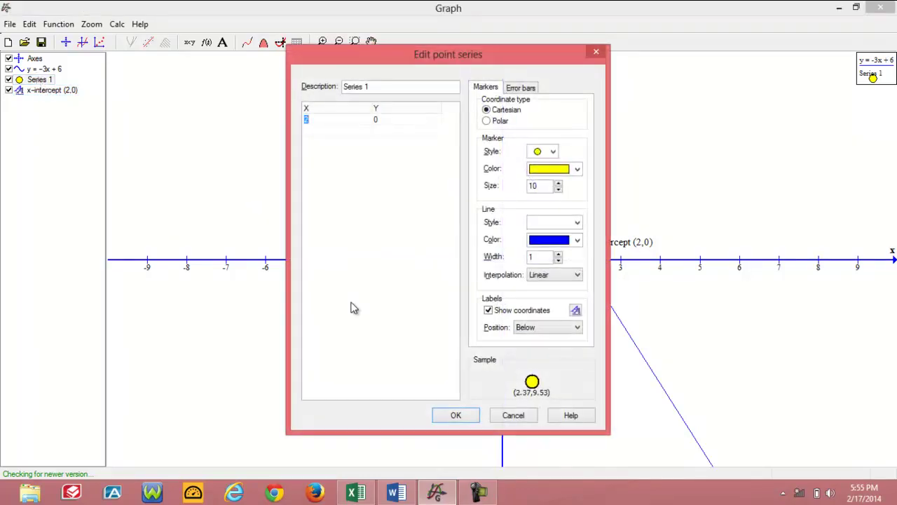
click(488, 311)
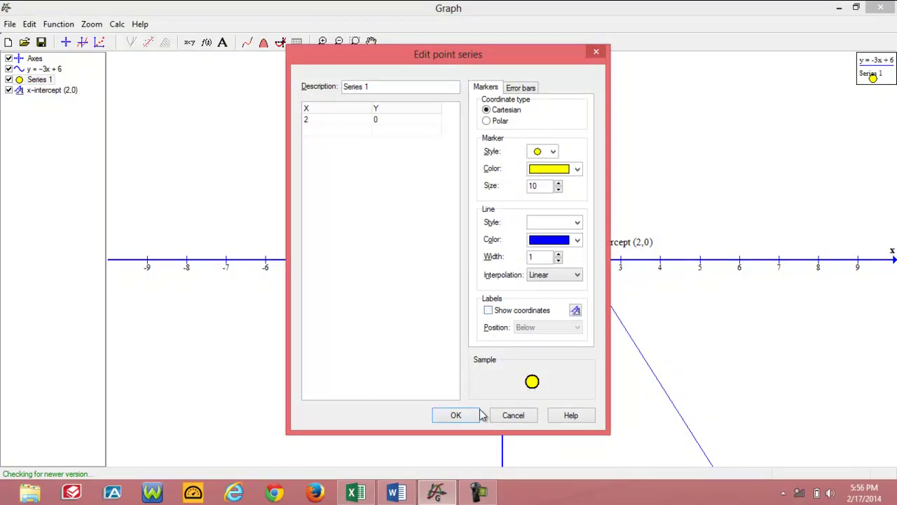
click(478, 415)
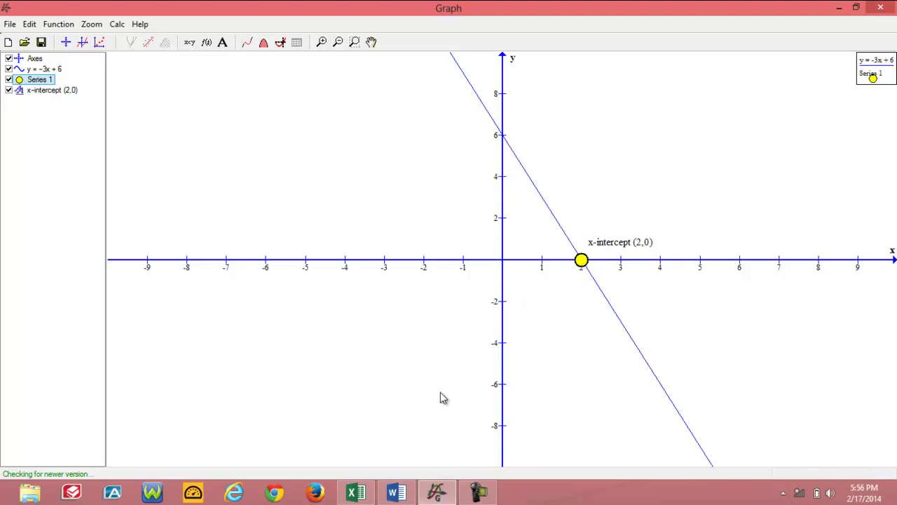
- Switch to the Word document and copy the example equation y = -3x + 6 onto a new line below the x-intercept statement
click(477, 493)
click(477, 493)
click(396, 494)
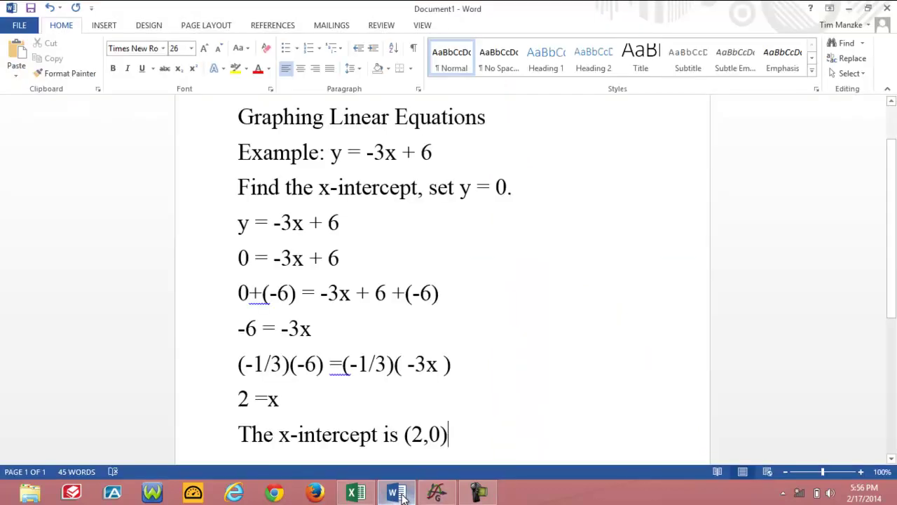
drag(436, 151, 334, 155)
key(ctrl+c)
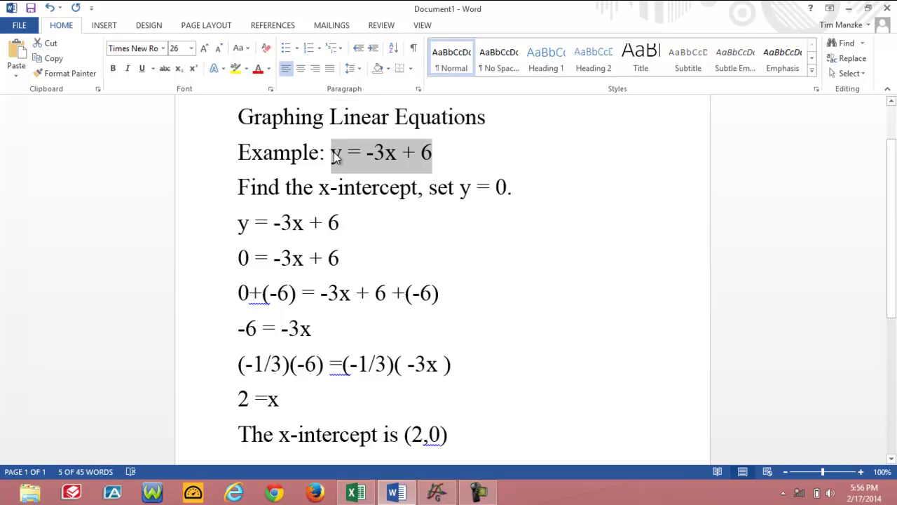
scroll(829, 281, down, 3)
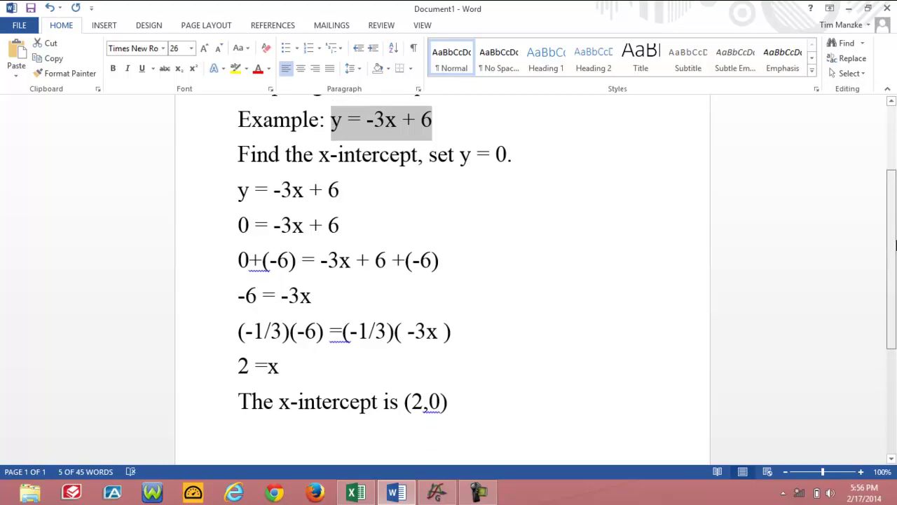
triple_click(544, 306)
key(Return)
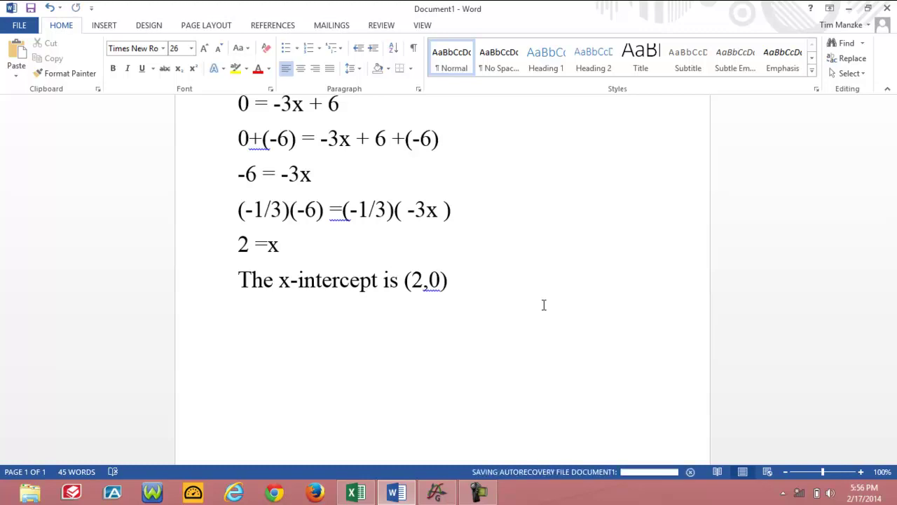
key(ctrl+v)
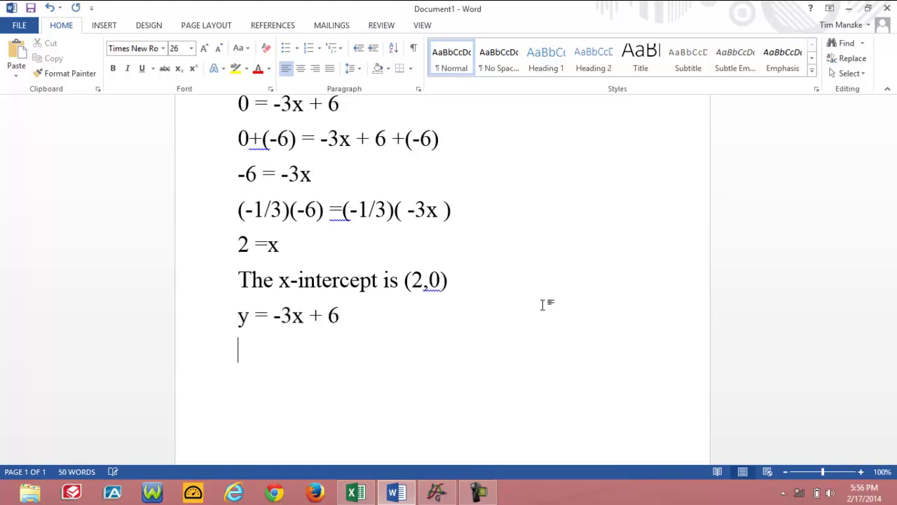
- Write "The slope is -3 and the y-intercept (0,6)" on the line below the copied equation
text(The slope is -3 and t)
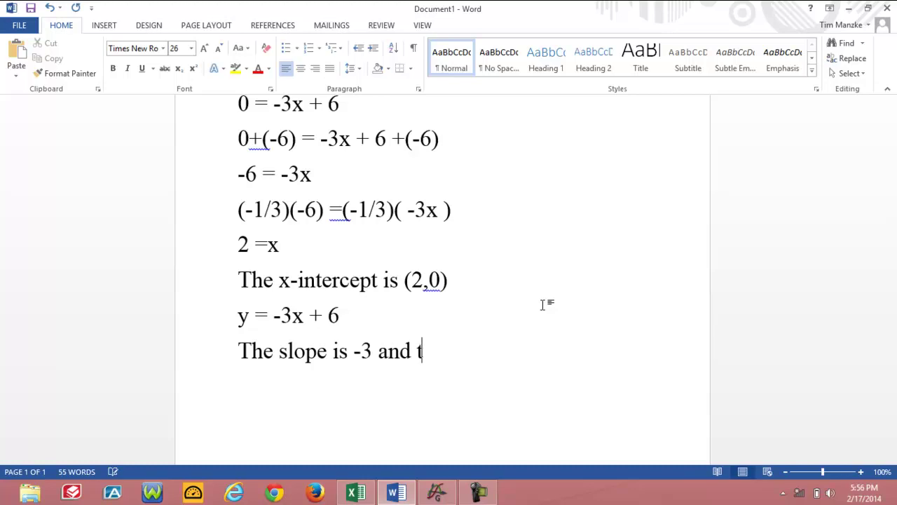
text(he y-)
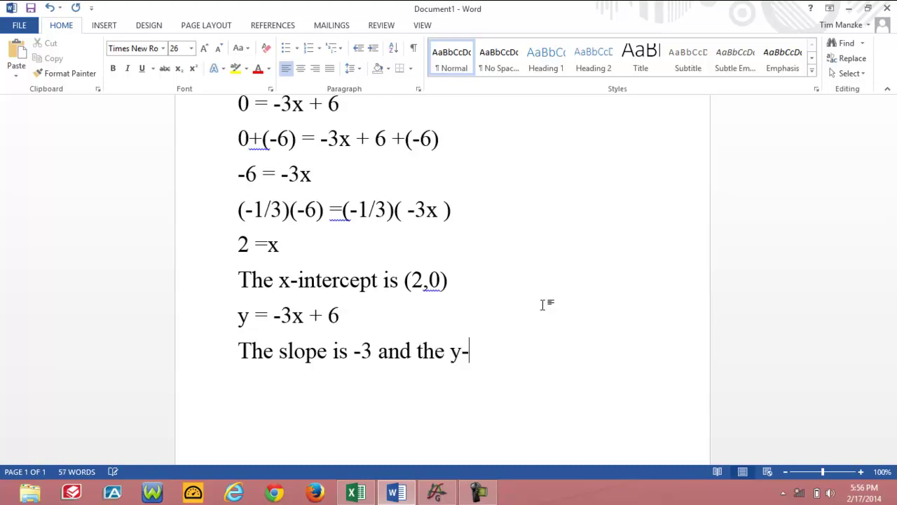
text(intercept )
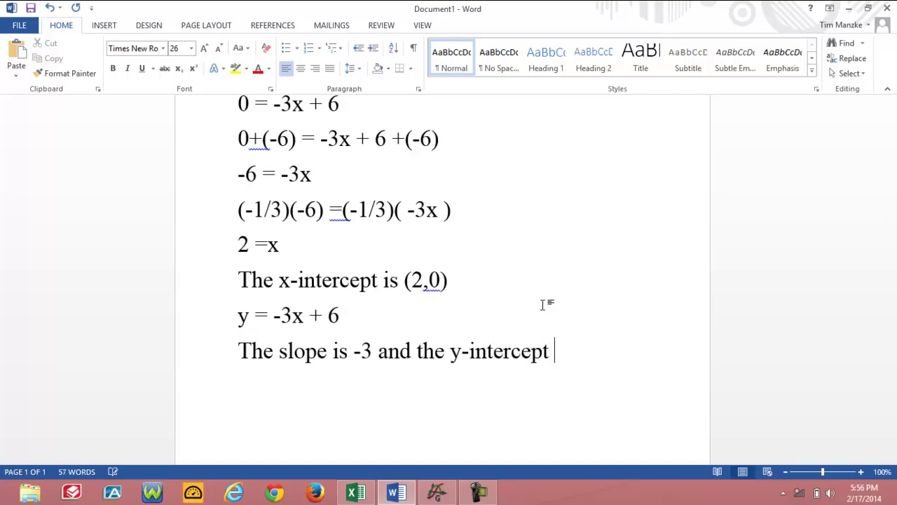
text((0,6))
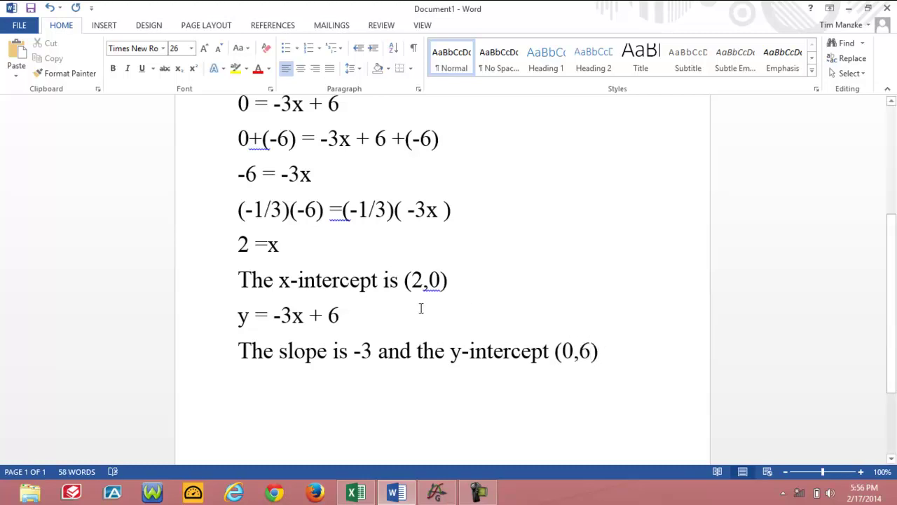
- Add a new line reading "Slope intercept form y=mx+b" below the slope and y-intercept statement
key(Return)
text(Slop)
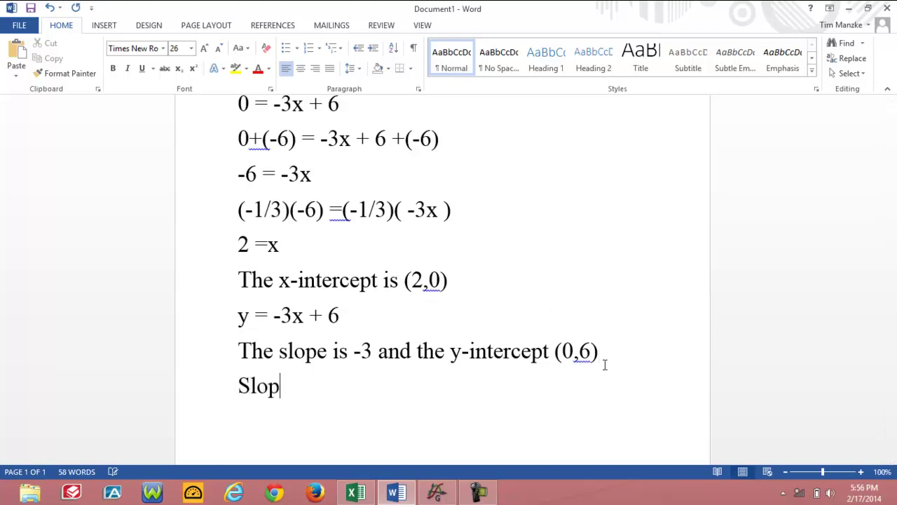
text(e intercep)
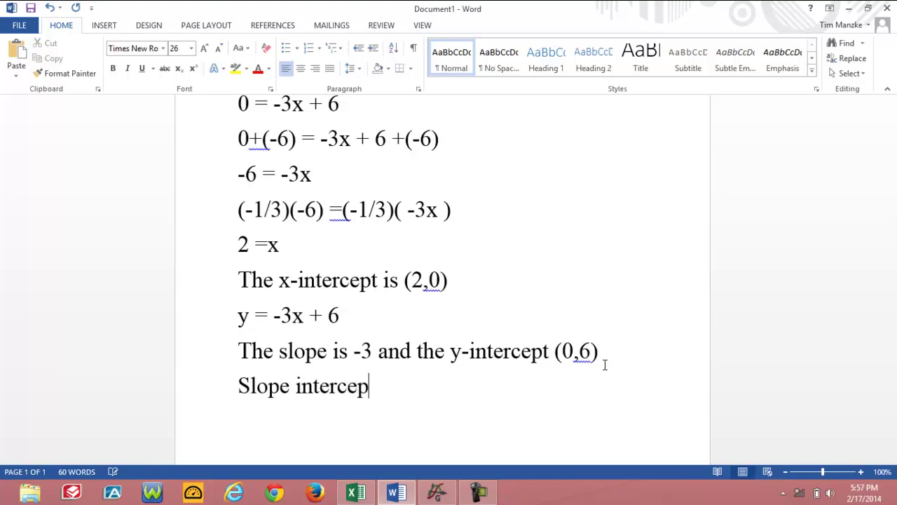
text(t form )
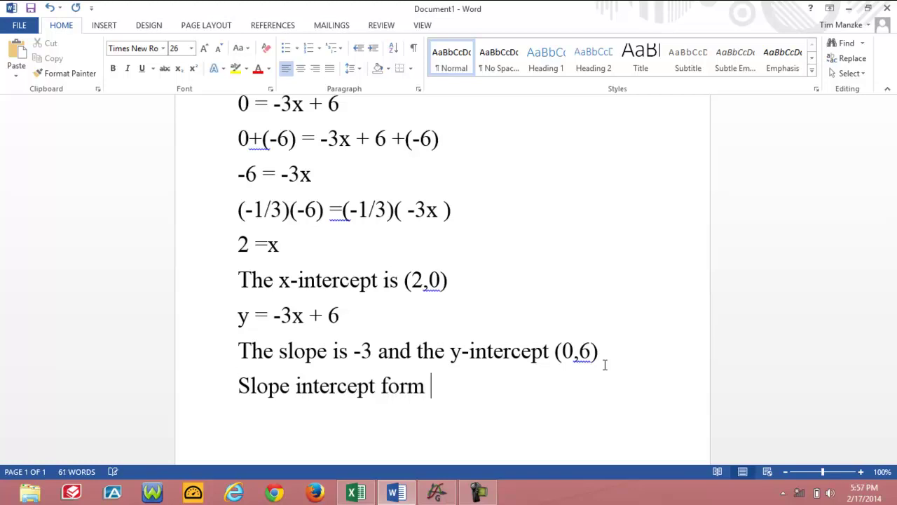
text(y=mx+b)
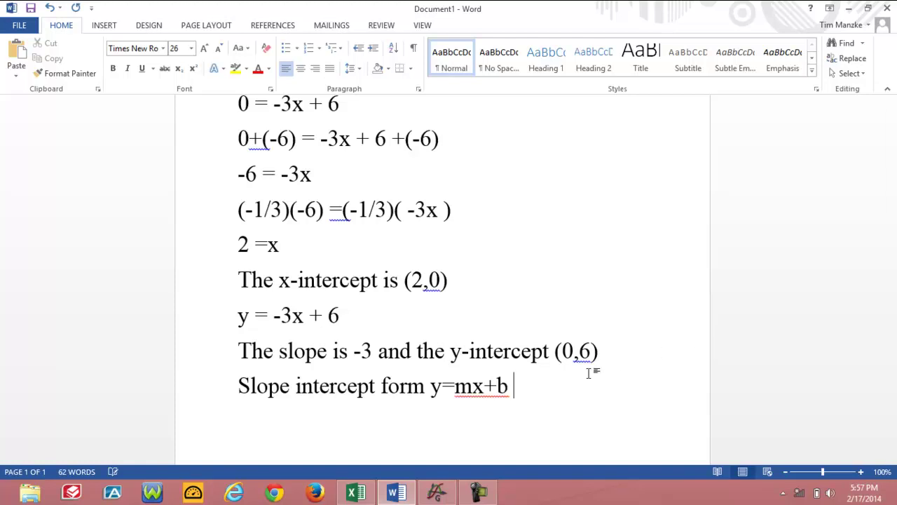
- Continue the slope intercept form line with ", where m is the slope an b is the y coordinate of the y-intercept (0,b)."
text(, werh)
key(BackSpace)
key(BackSpace)
key(BackSpace)
text(here m)
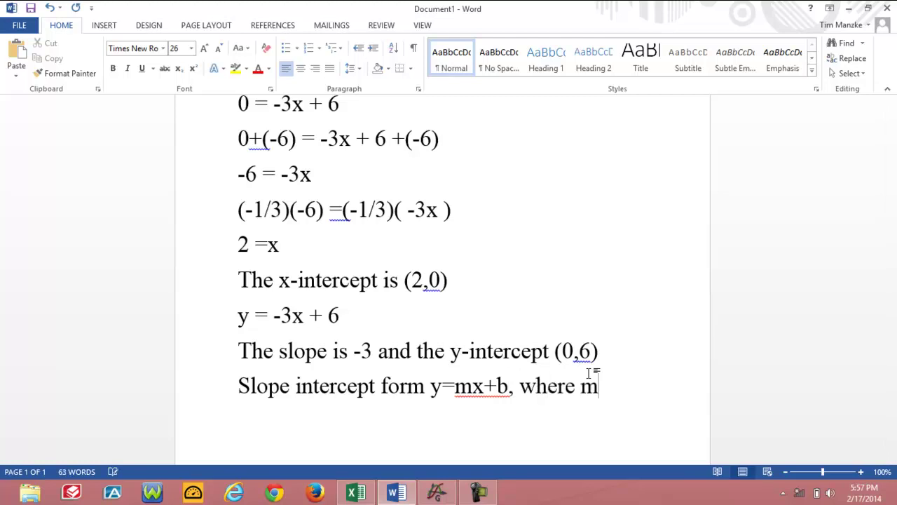
text( is the slo)
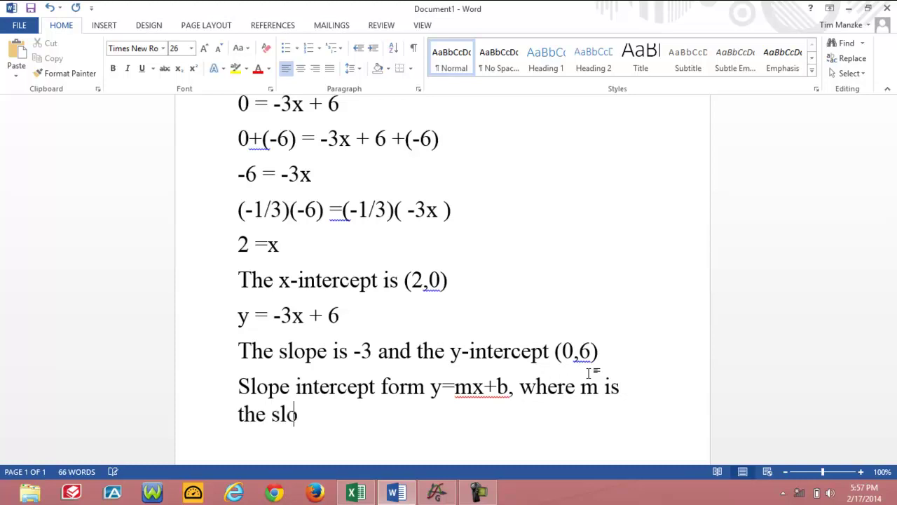
text(pe an b is the )
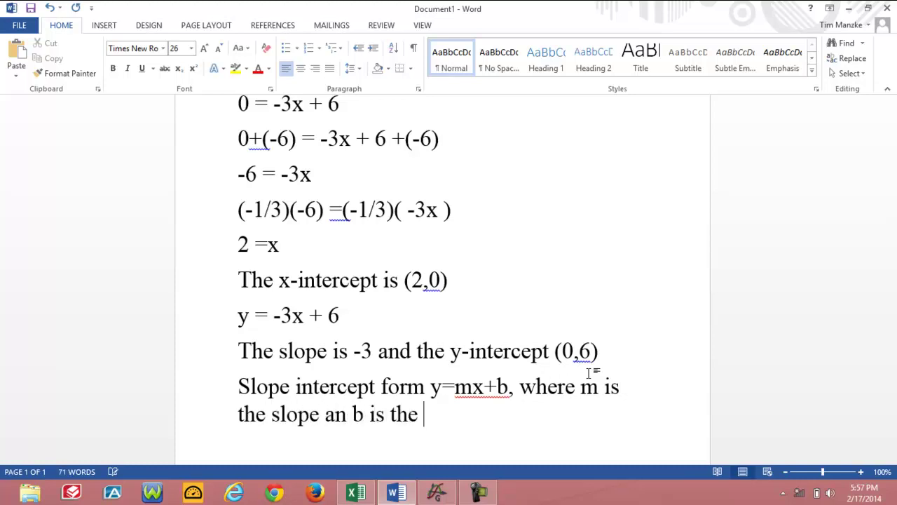
text(y coor)
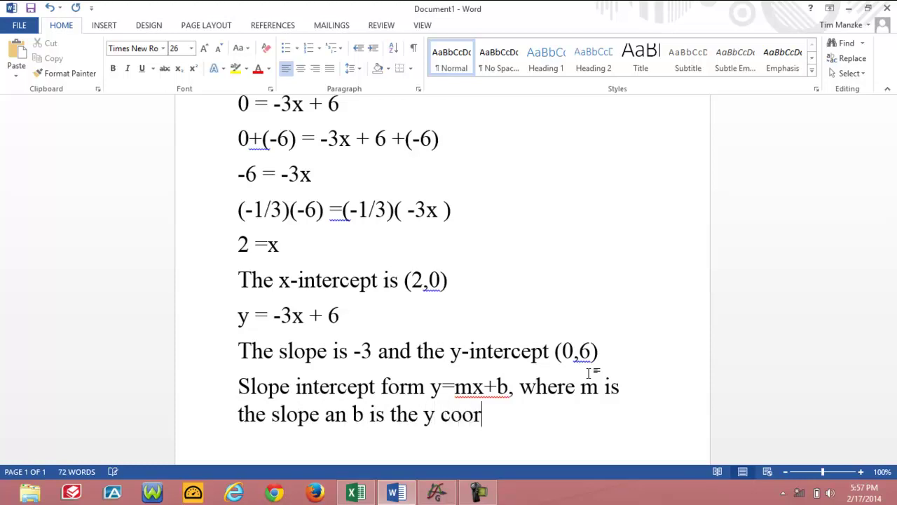
text(diantye)
key(BackSpace)
key(BackSpace)
key(BackSpace)
text(te )
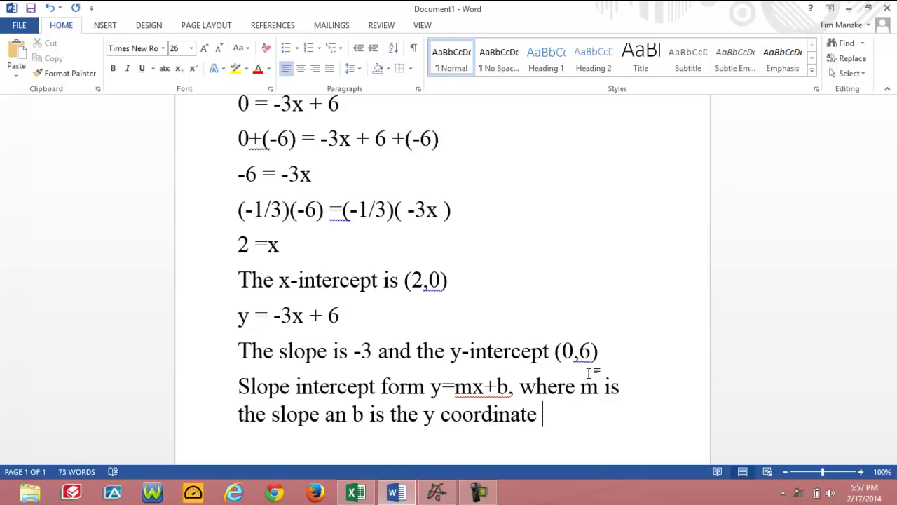
text(of the )
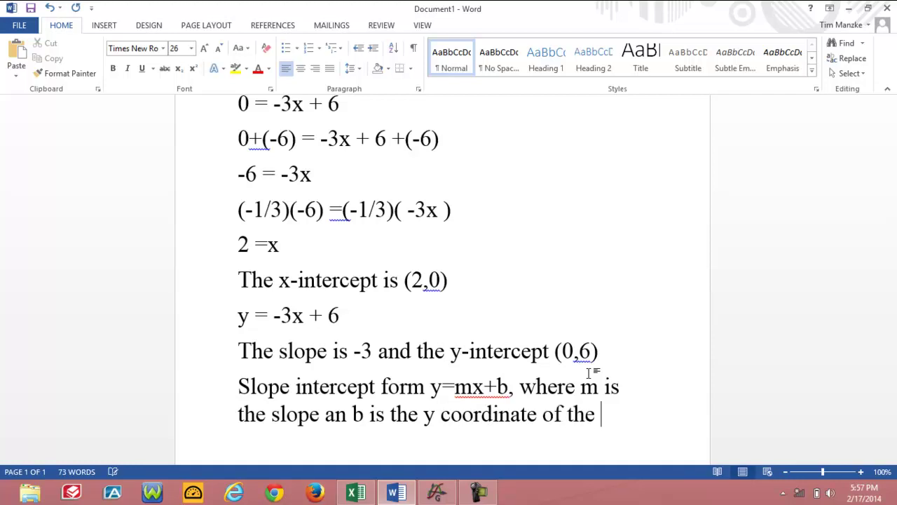
text(y-intercept.)
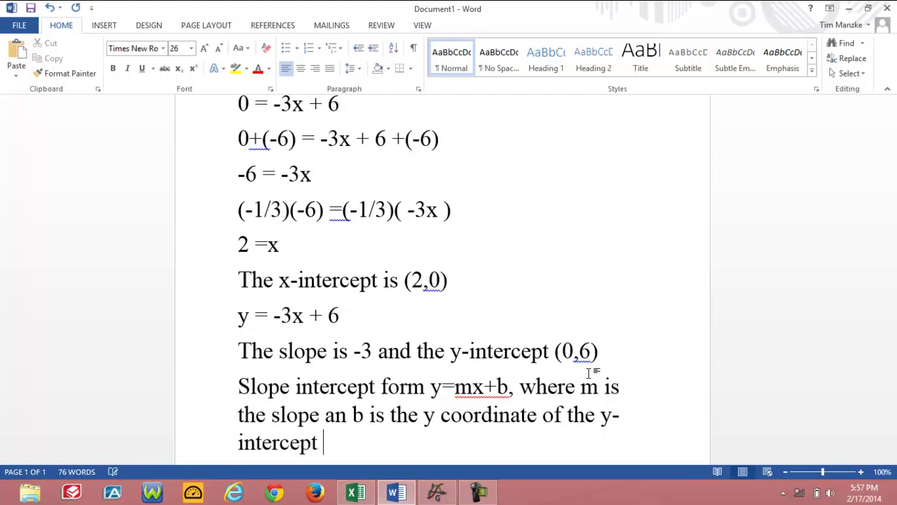
text((0,b))
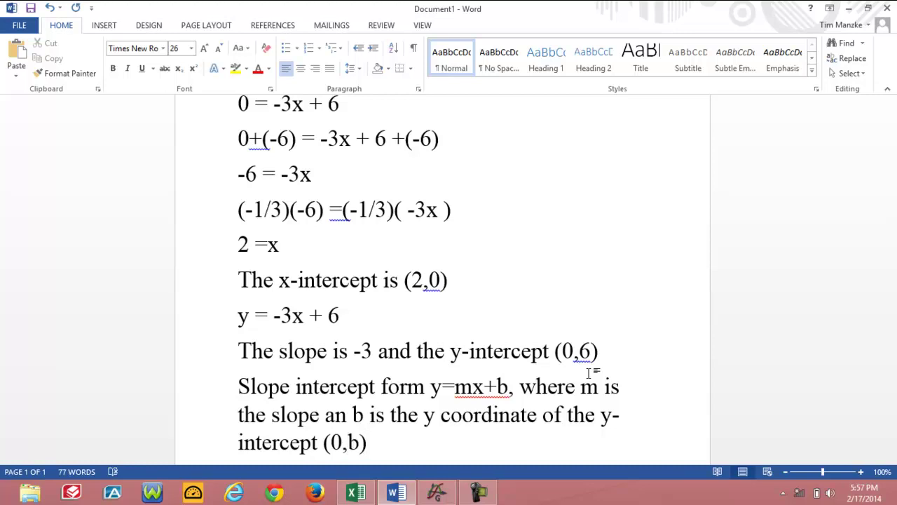
text(.)
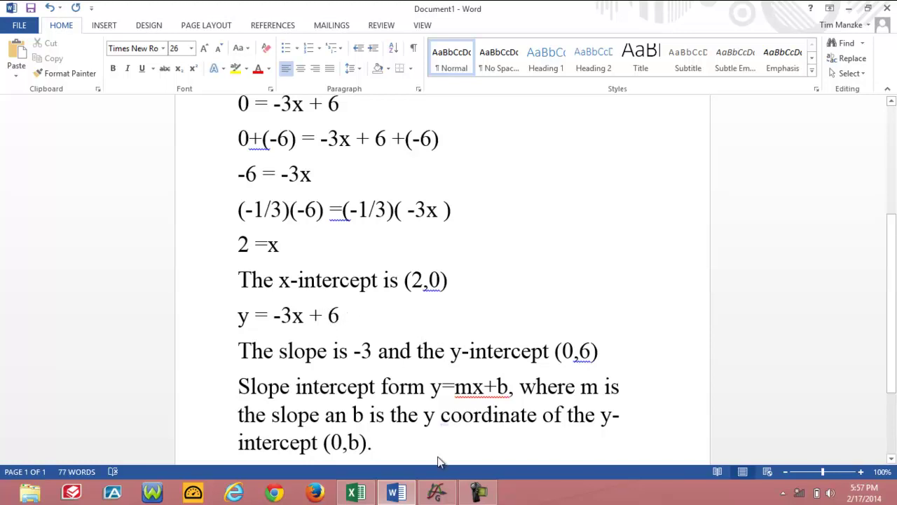
- Switch to Graph and add the point (0, 6) as a second row of the existing point series
click(436, 493)
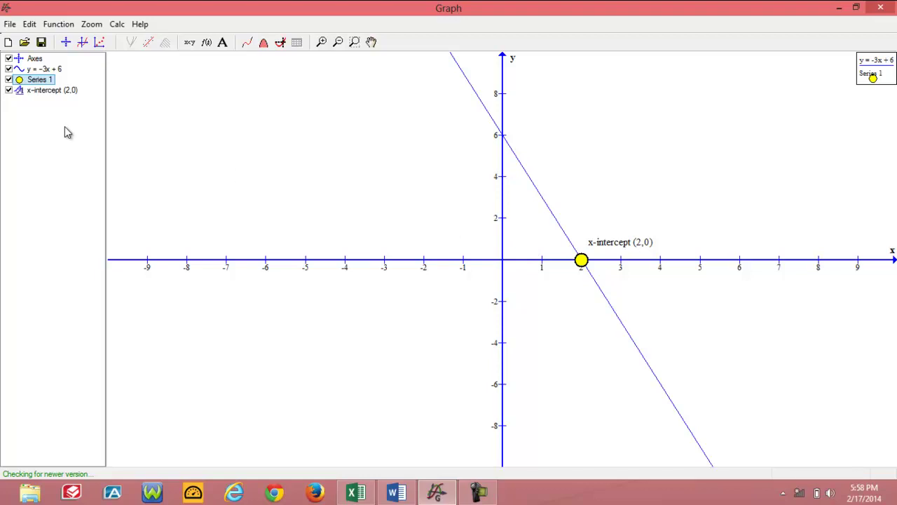
double_click(46, 83)
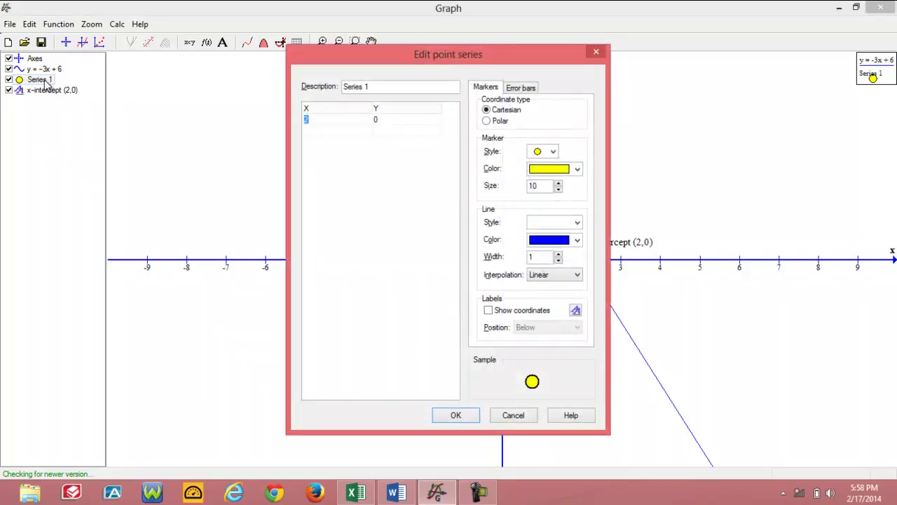
drag(364, 51, 189, 73)
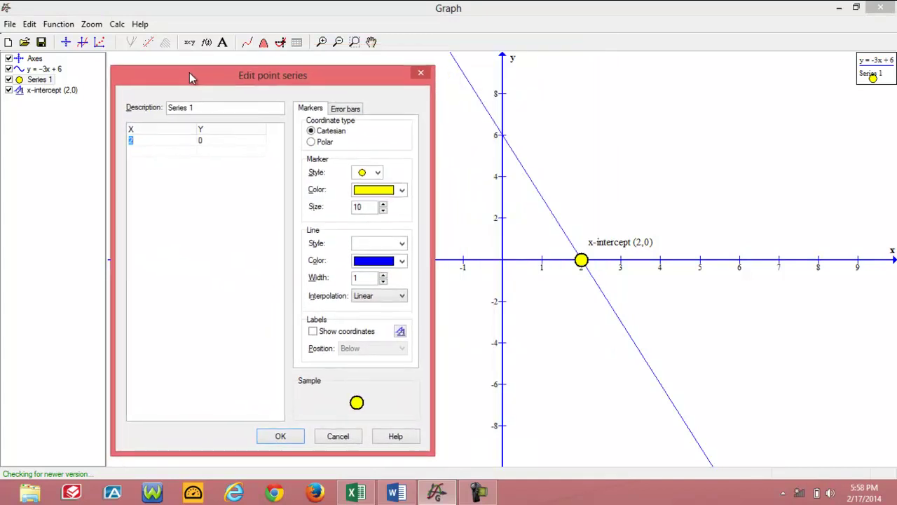
click(162, 153)
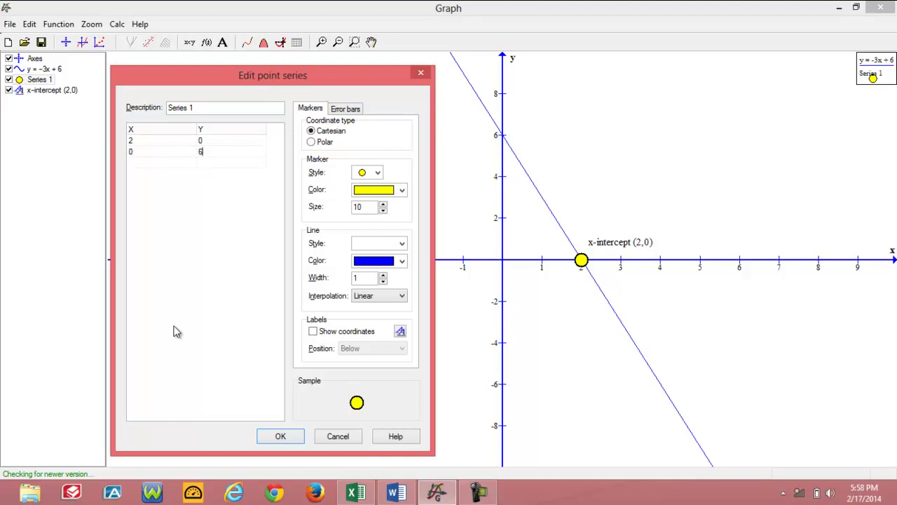
click(280, 438)
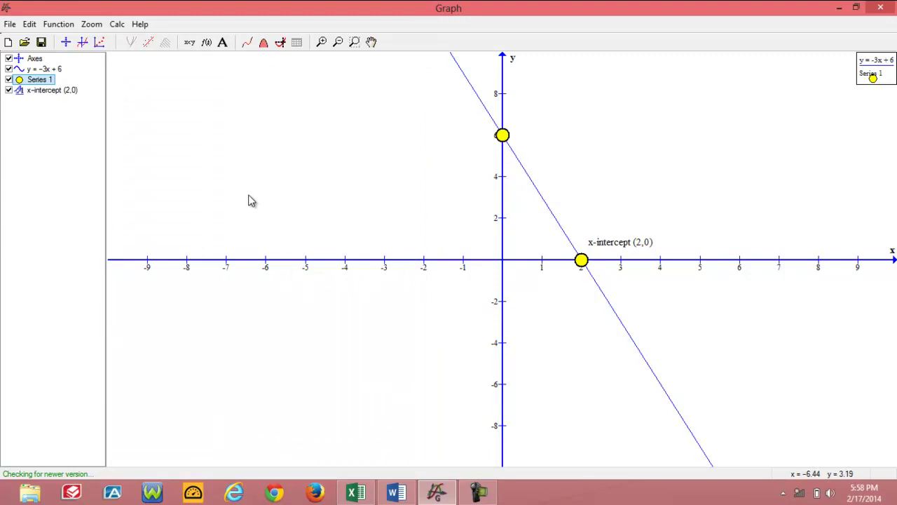
- Add the text label "y-intercept (0,6)" to the graph and place it just beside the yellow point on the y-axis
click(223, 43)
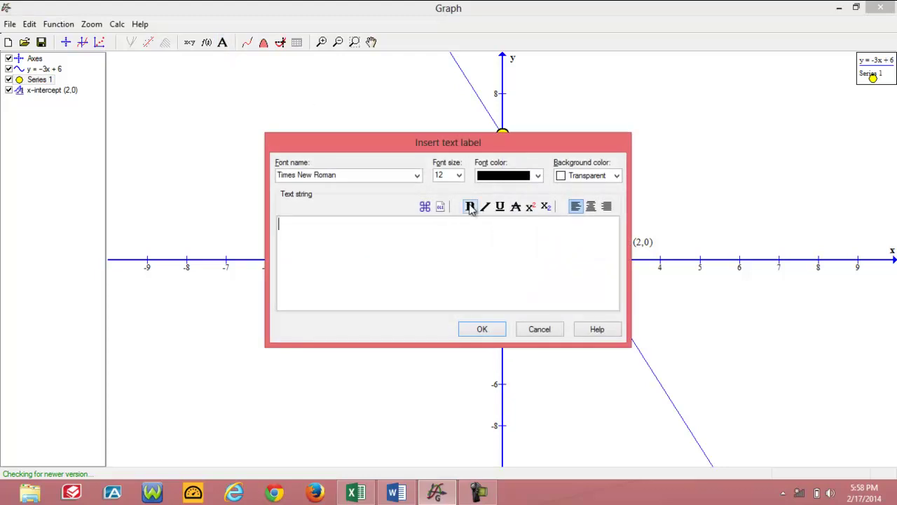
drag(341, 155, 316, 156)
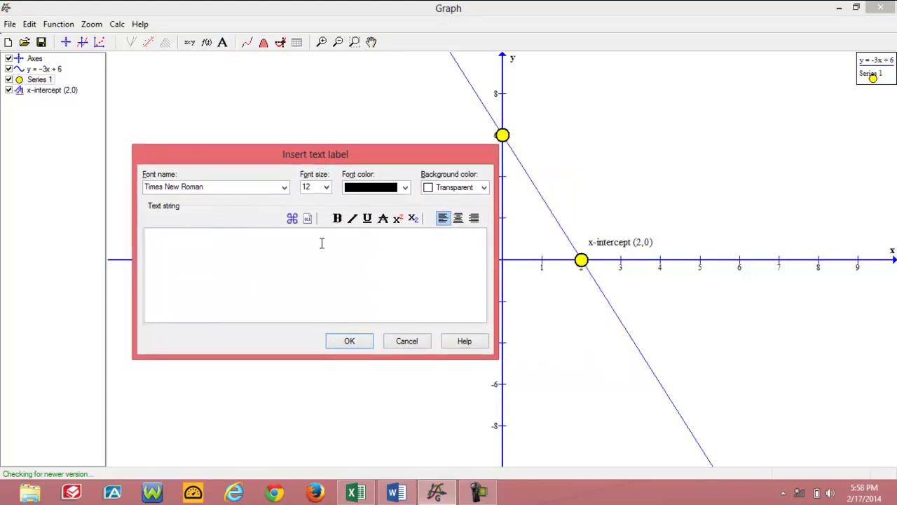
text(ntercept (0,6)
click(352, 341)
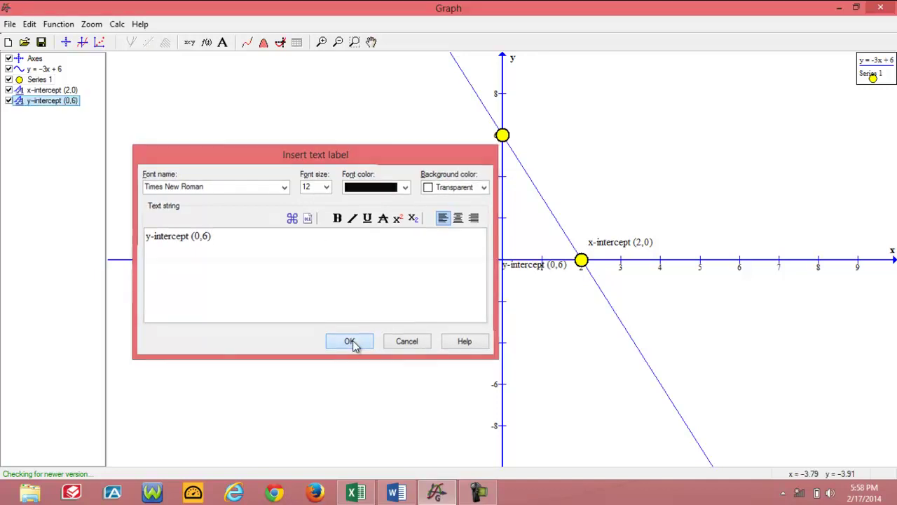
drag(541, 262, 555, 133)
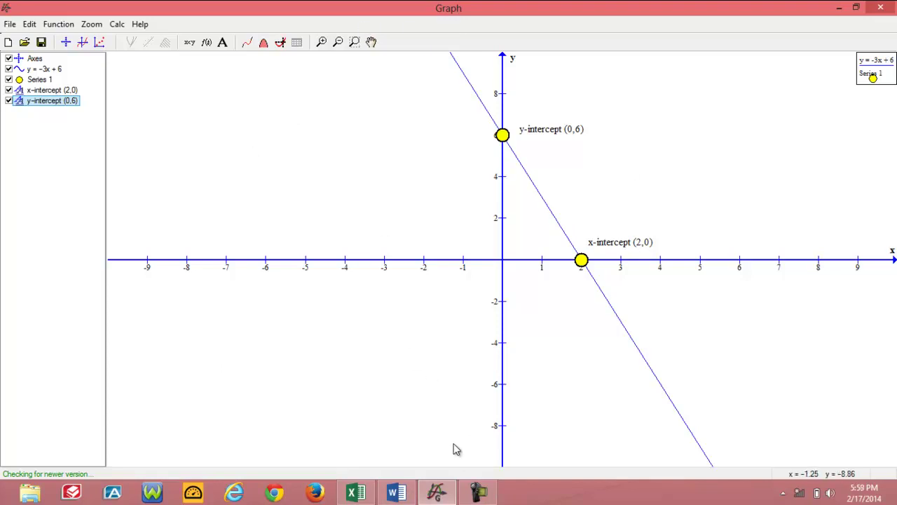
- Switch to the Word document and look back over the worked solution up to its title
click(405, 494)
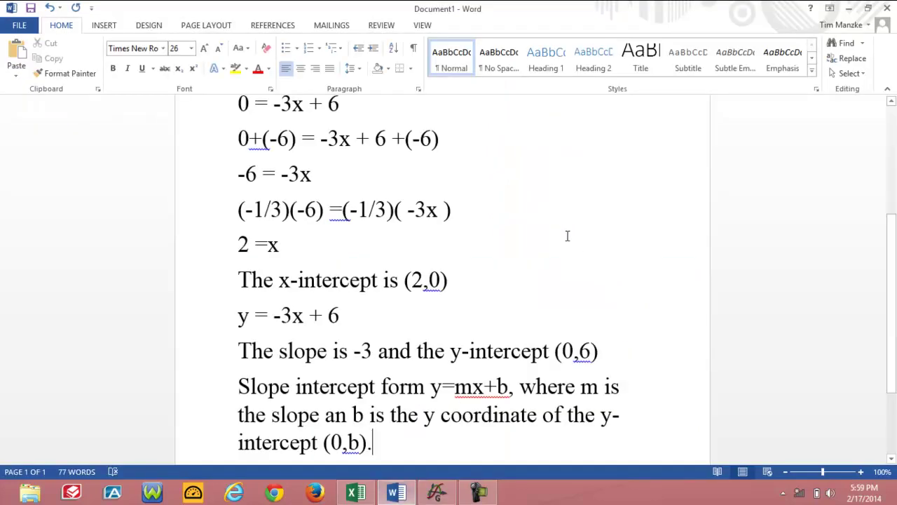
drag(889, 320, 889, 268)
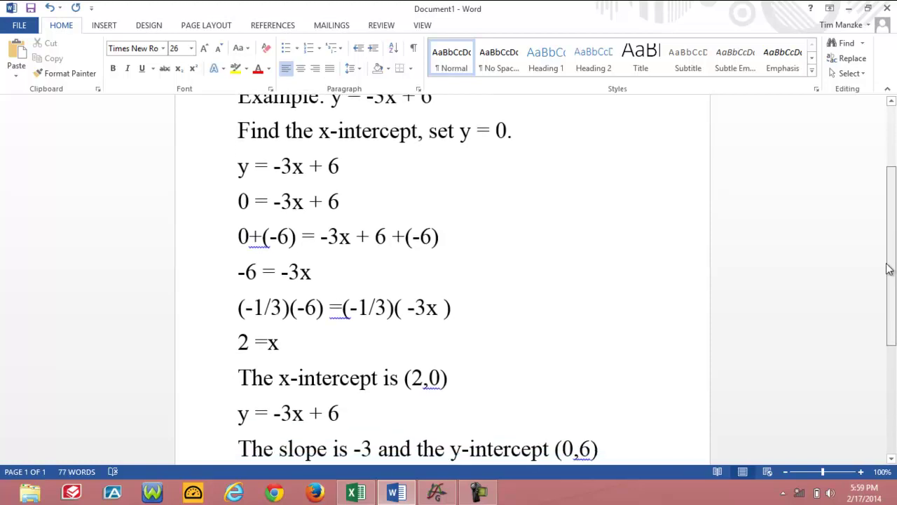
drag(889, 268, 891, 243)
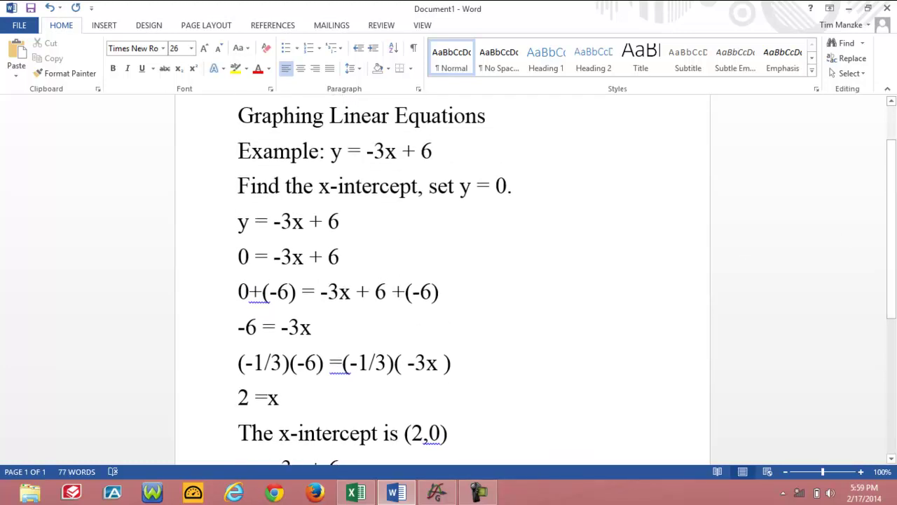
click(479, 492)
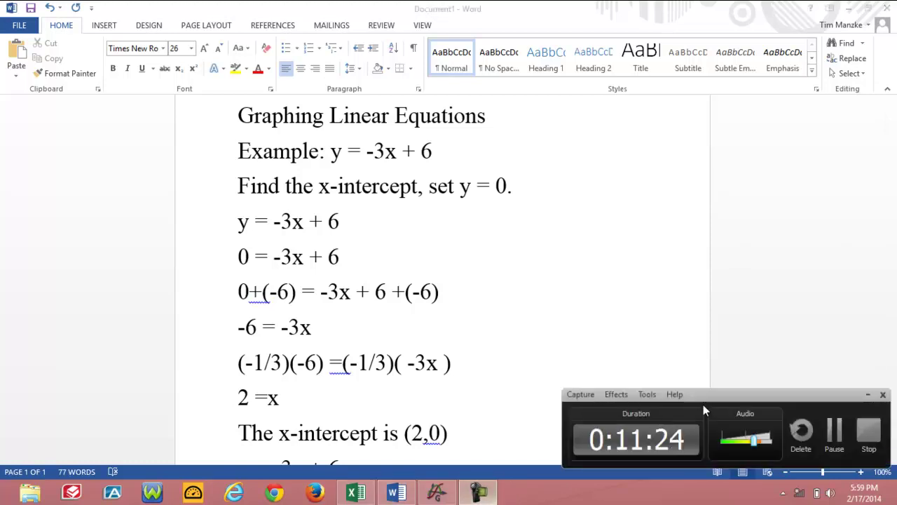